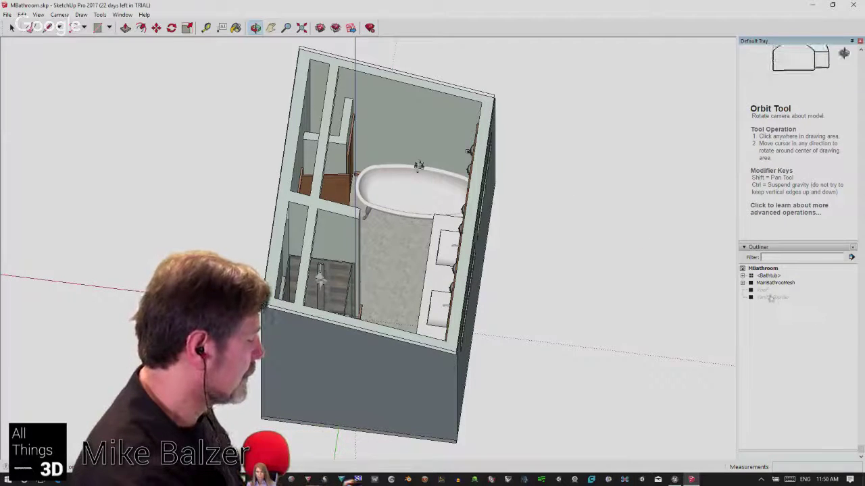
- Unhide the Vanity Counter group in the bathroom model
{"action": "left_click", "coordinate": [765, 291]}
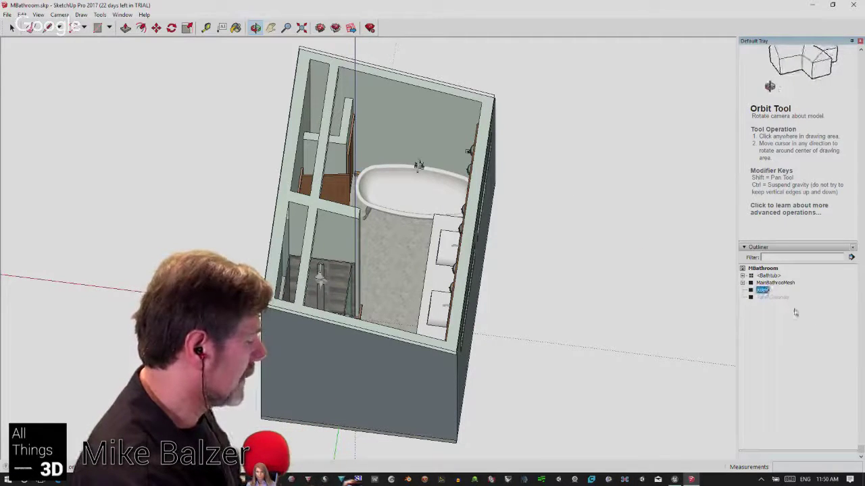
{"action": "left_click", "coordinate": [767, 297]}
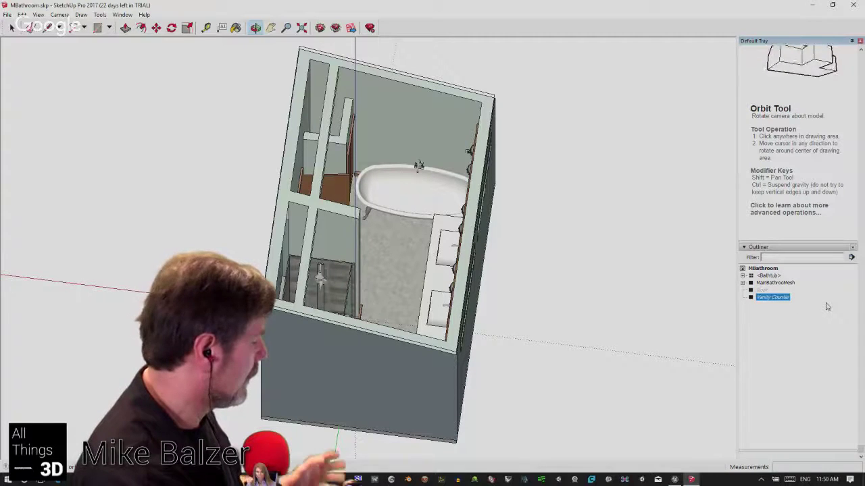
{"action": "right_click", "coordinate": [768, 300]}
{"action": "left_click", "coordinate": [783, 322]}
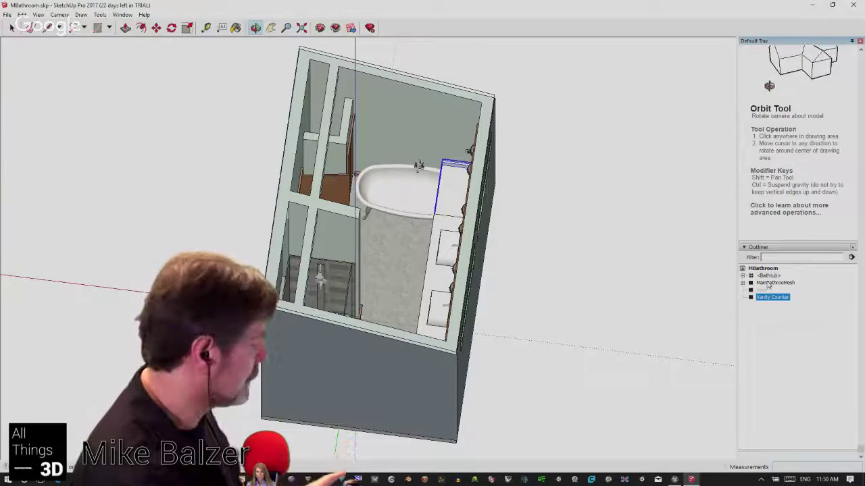
- Set up a COLLADA (.dae) export of the 3D model to the Master Bathroom folder, and cancel the export
{"action": "left_click", "coordinate": [9, 14]}
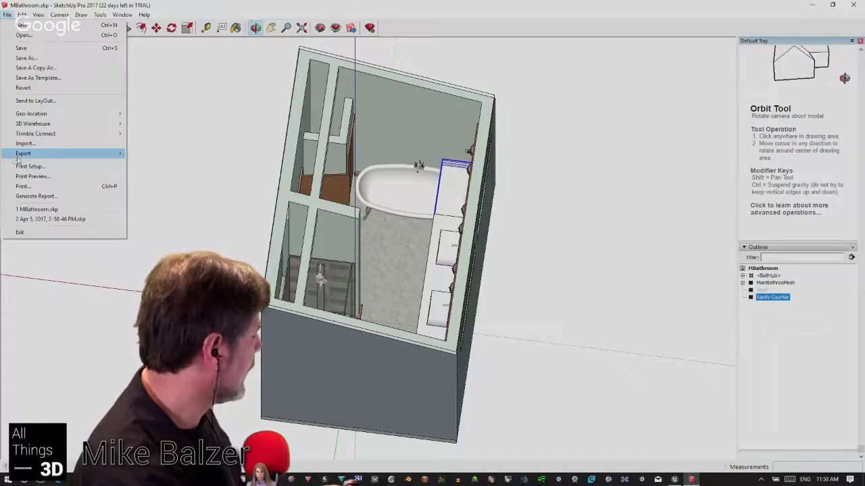
{"action": "mouse_move", "coordinate": [20, 156]}
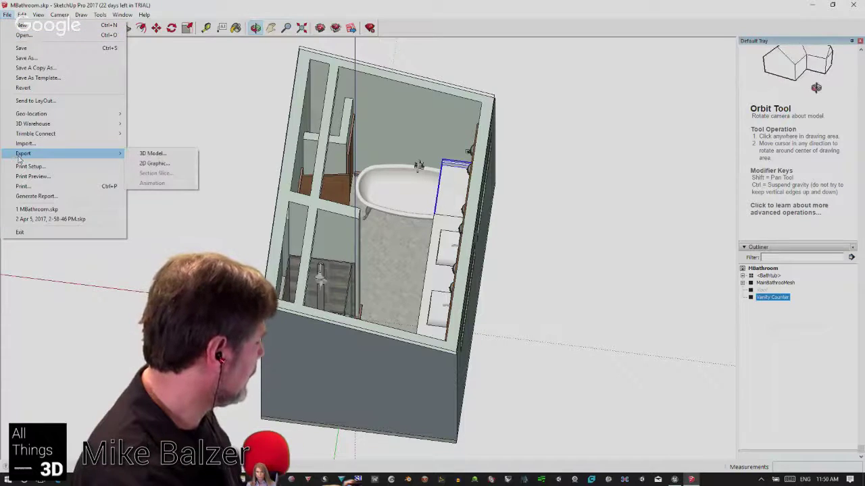
{"action": "left_click", "coordinate": [152, 153]}
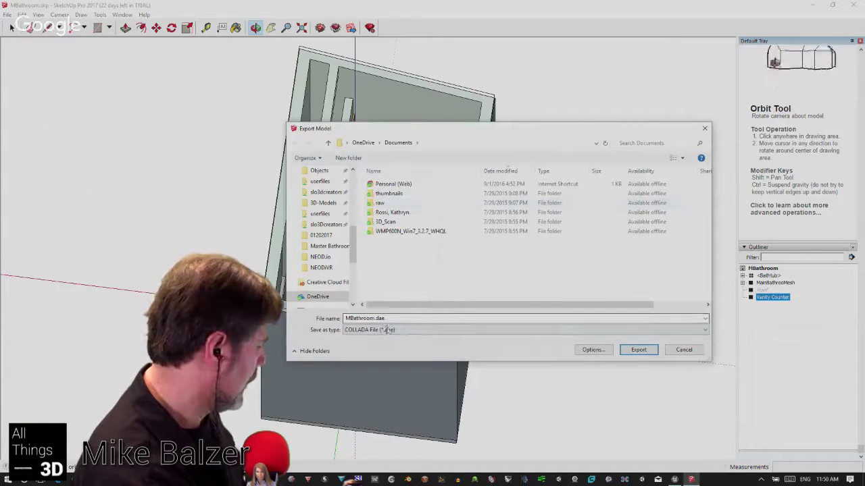
{"action": "left_click", "coordinate": [391, 330]}
{"action": "left_click", "coordinate": [390, 330]}
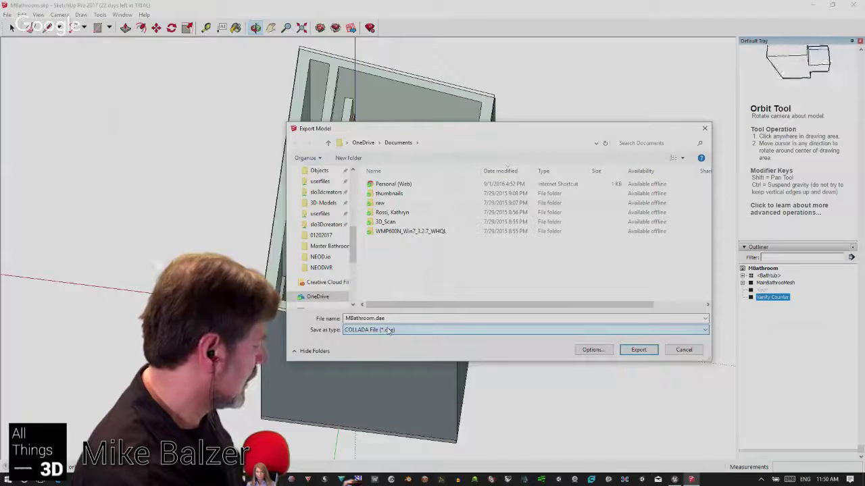
{"action": "left_click", "coordinate": [390, 330]}
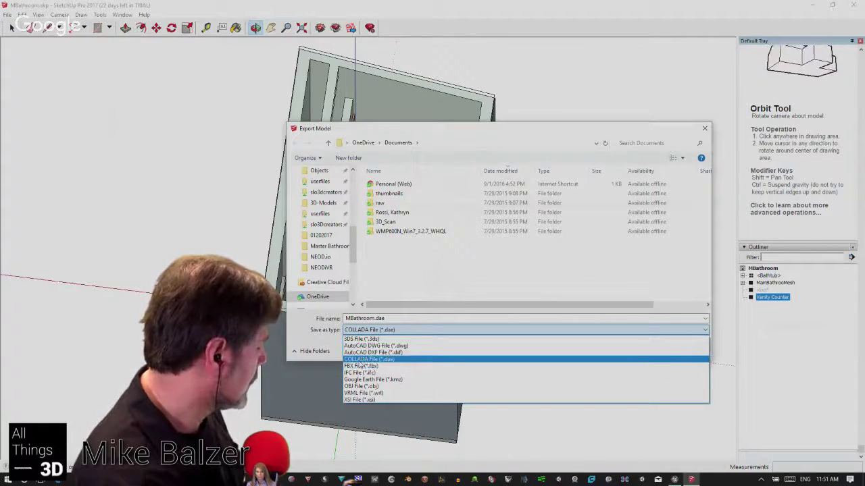
{"action": "left_click", "coordinate": [365, 358]}
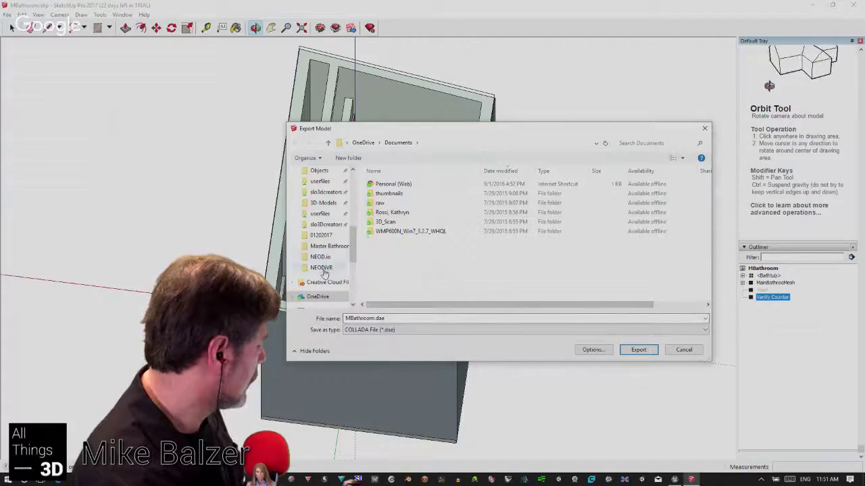
{"action": "left_click", "coordinate": [329, 246]}
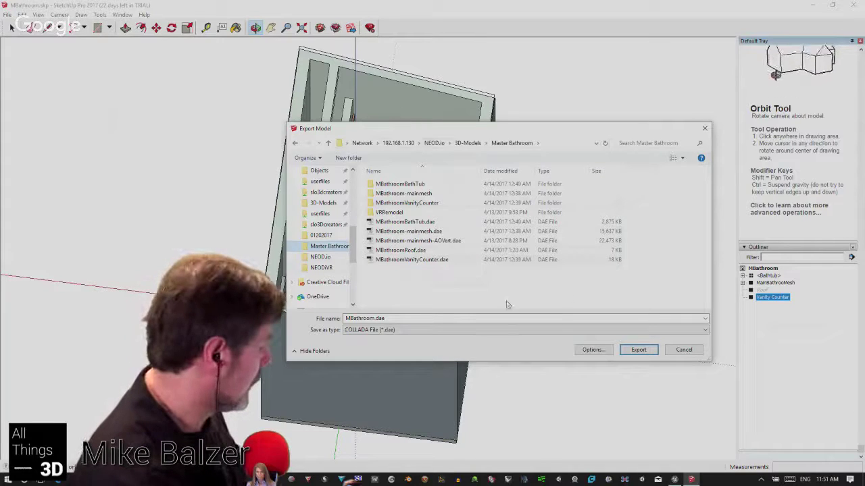
{"action": "left_click", "coordinate": [698, 354]}
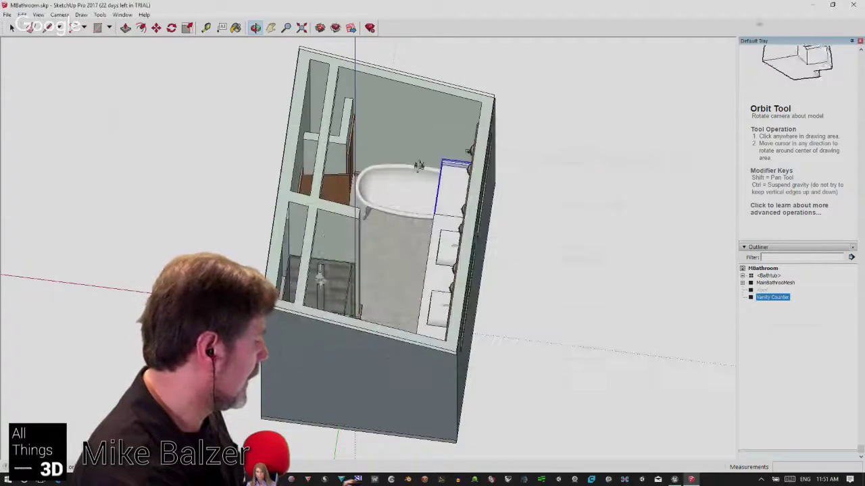
- Switch to Blender and delete the default cube from the new scene
{"action": "left_click", "coordinate": [814, 5]}
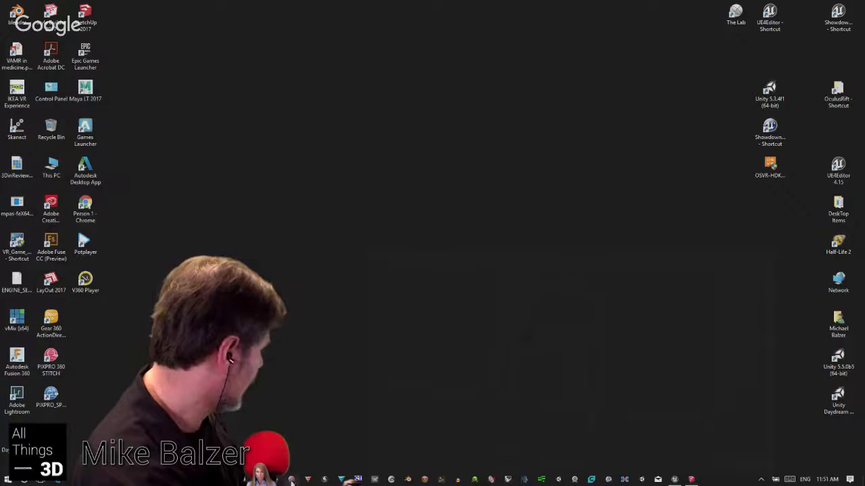
{"action": "double_click", "coordinate": [24, 9]}
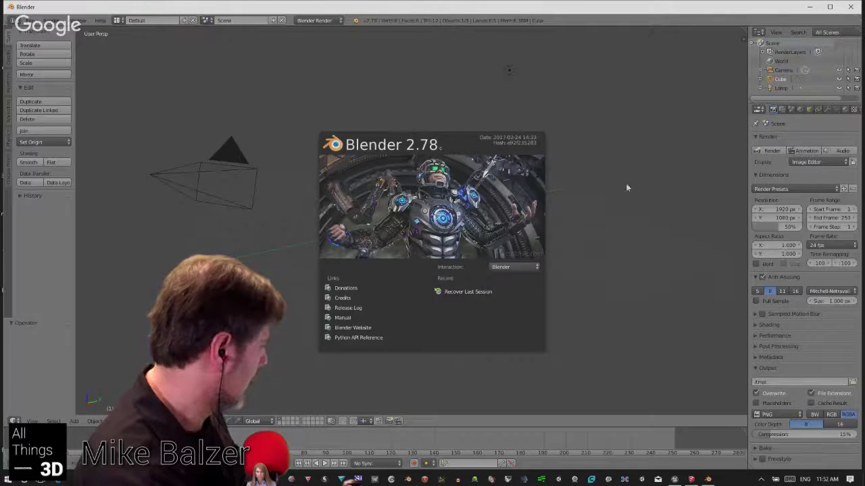
{"action": "left_click", "coordinate": [595, 217]}
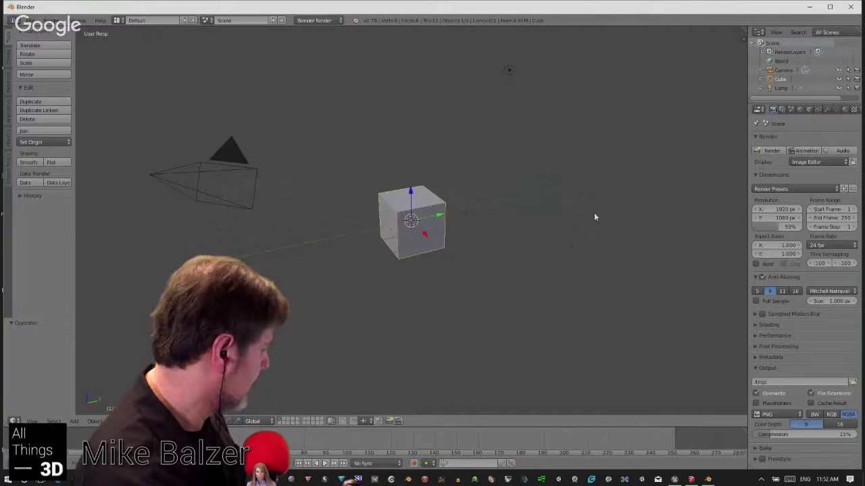
{"action": "key", "text": "x"}
{"action": "left_click", "coordinate": [400, 221]}
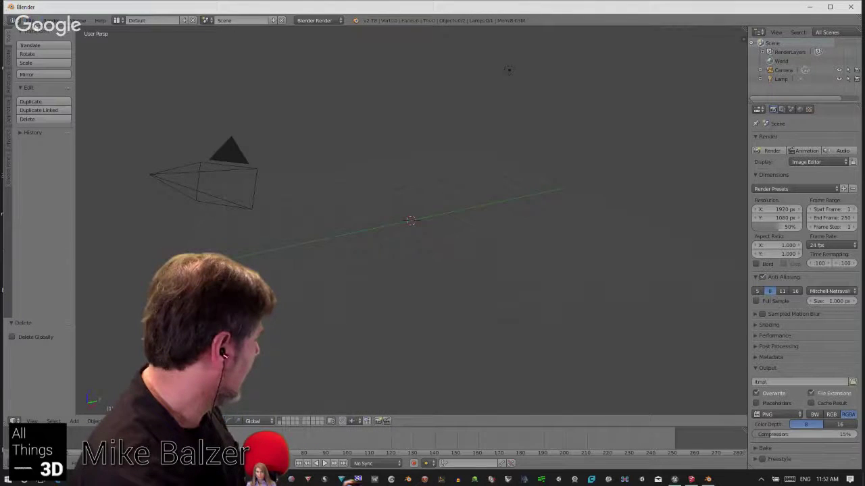
- Import the COLLADA file MBathroom-mainmesh.dae from the Master Bathroom folder
{"action": "left_click", "coordinate": [34, 21]}
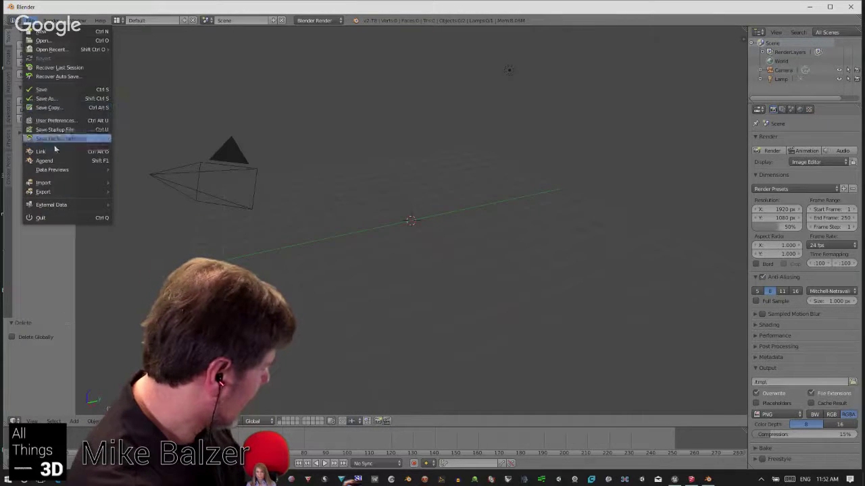
{"action": "mouse_move", "coordinate": [67, 183]}
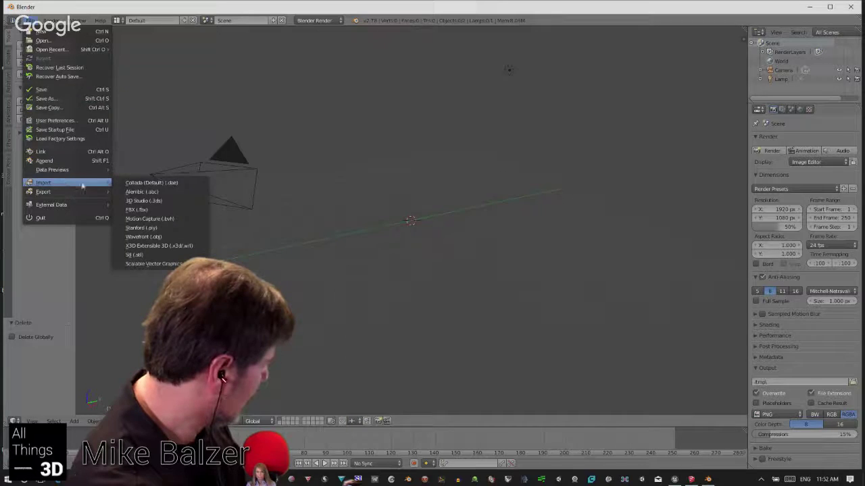
{"action": "left_click", "coordinate": [158, 181]}
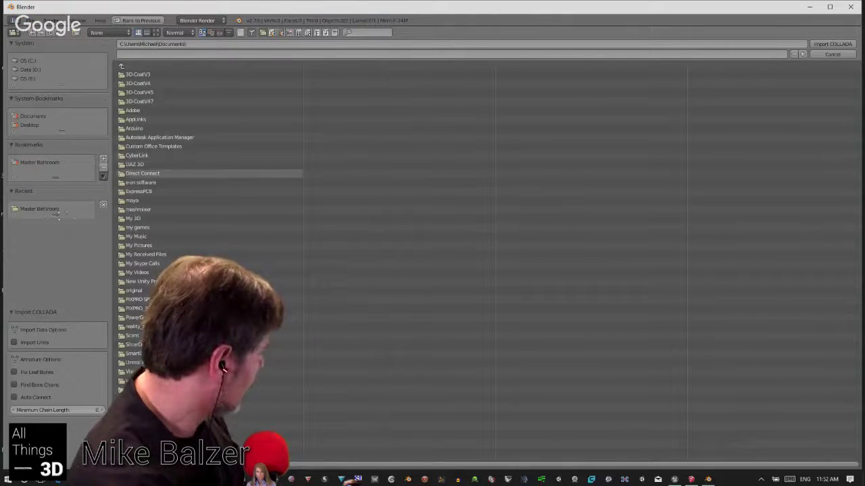
{"action": "left_click", "coordinate": [28, 210]}
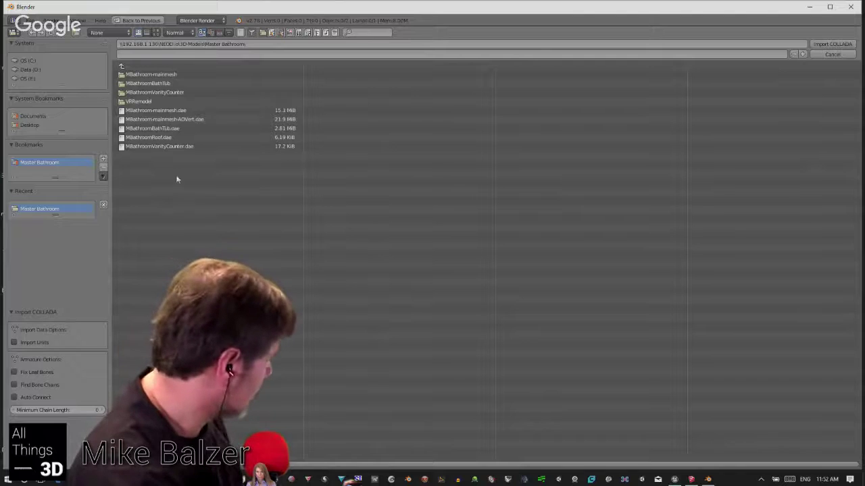
{"action": "left_click", "coordinate": [166, 112]}
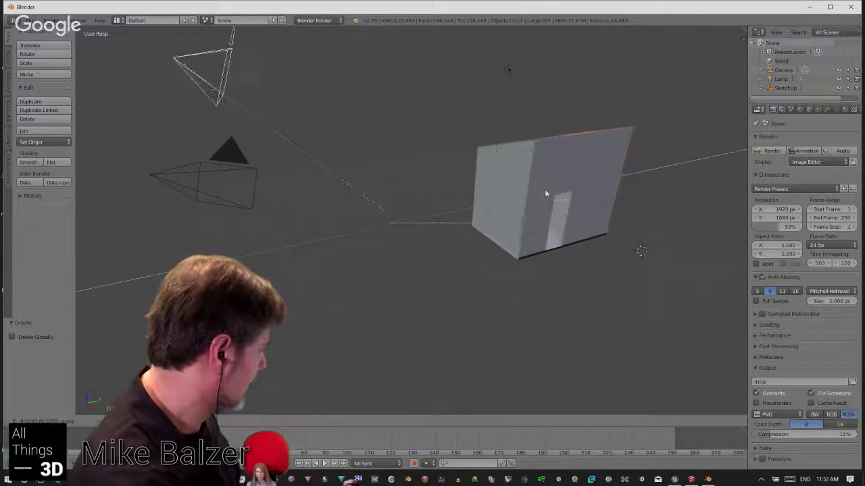
- Move the imported bathroom model about -5.33 along the Y axis
{"action": "left_click", "coordinate": [433, 197]}
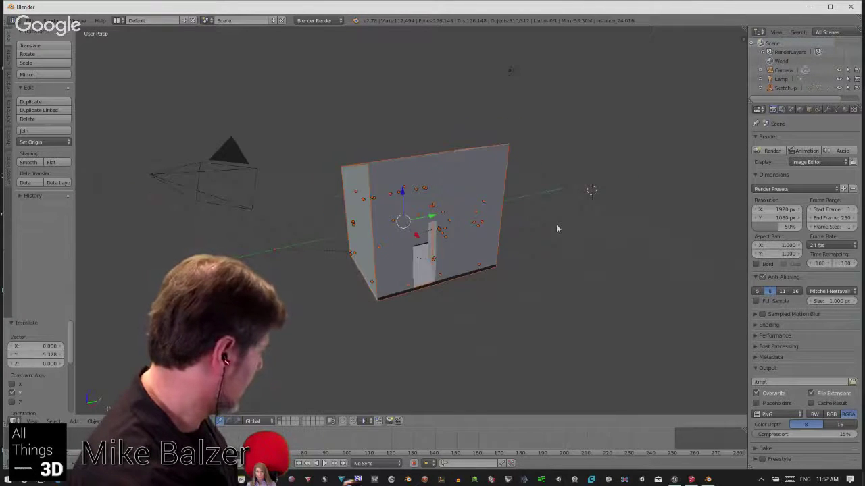
{"action": "scroll", "coordinate": [560, 218], "scroll_direction": "down", "scroll_amount": 2}
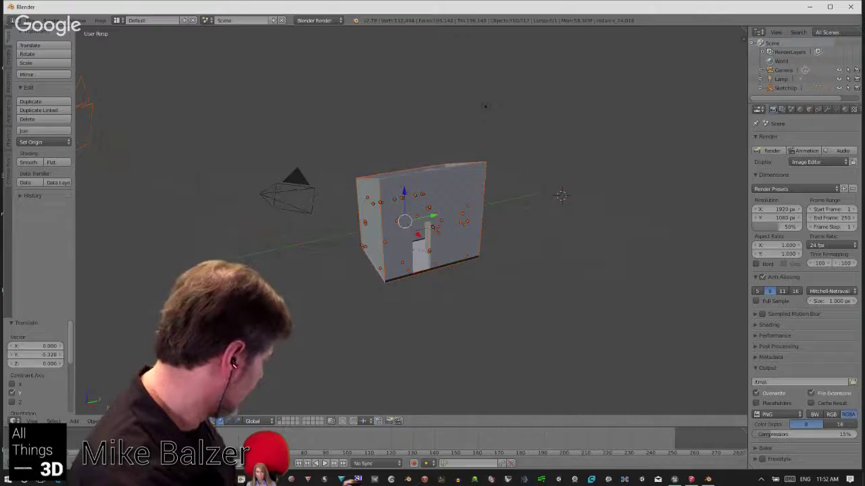
{"action": "scroll", "coordinate": [443, 287], "scroll_direction": "up", "scroll_amount": 2}
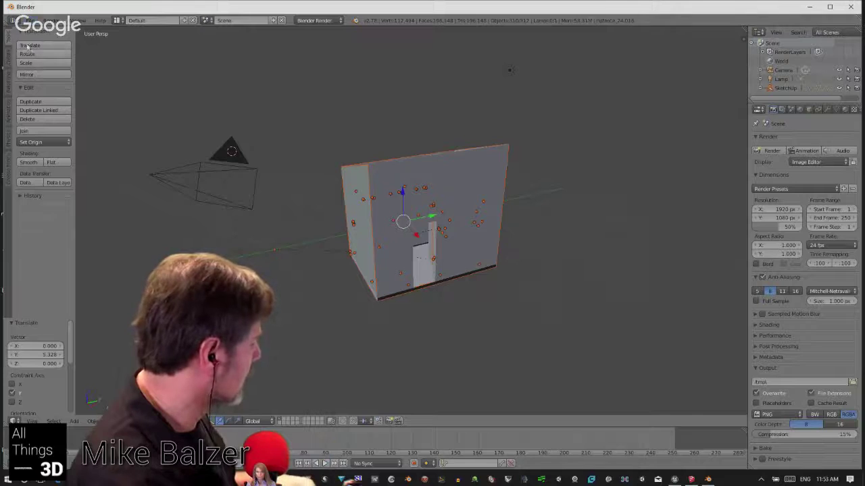
- Select all objects, set up an FBX export of Empty, Mesh and Other types to the Master Bathroom folder, and quit Blender without exporting
{"action": "left_click", "coordinate": [30, 22]}
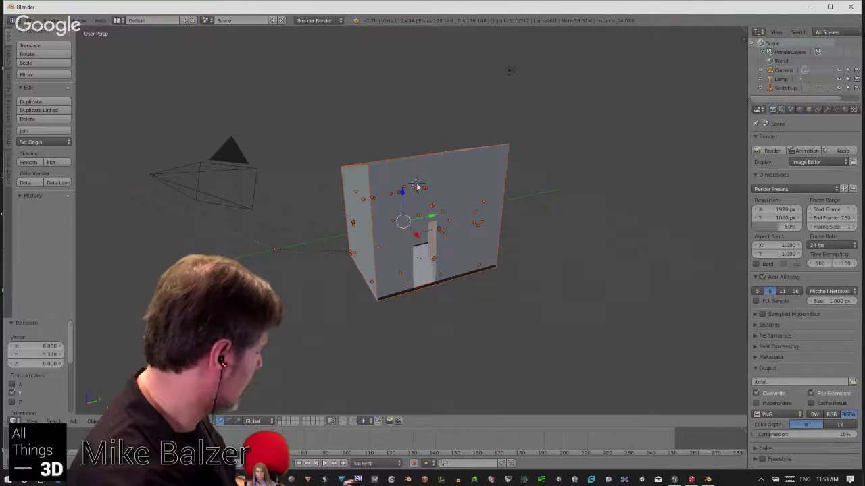
{"action": "key", "text": "a"}
{"action": "key", "text": "a"}
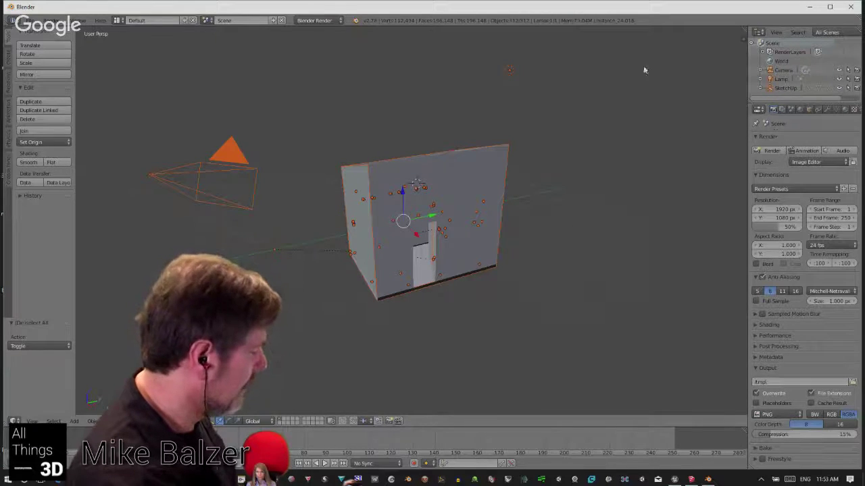
{"action": "left_click", "coordinate": [21, 21]}
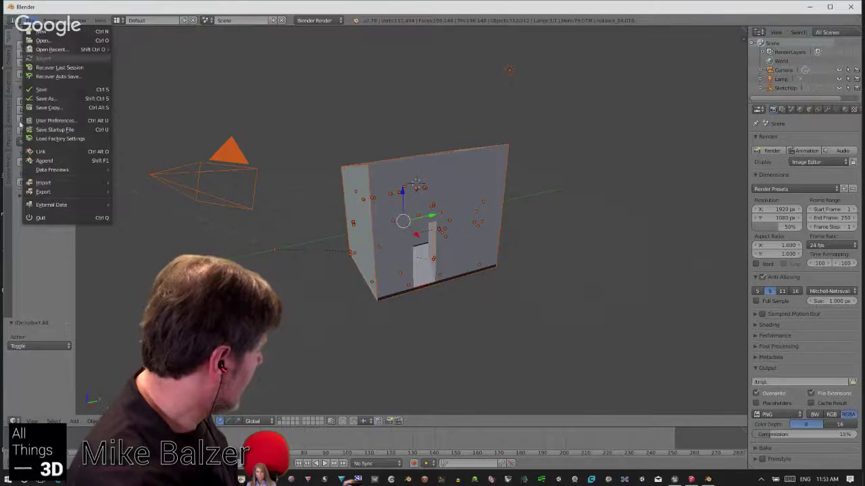
{"action": "mouse_move", "coordinate": [101, 192]}
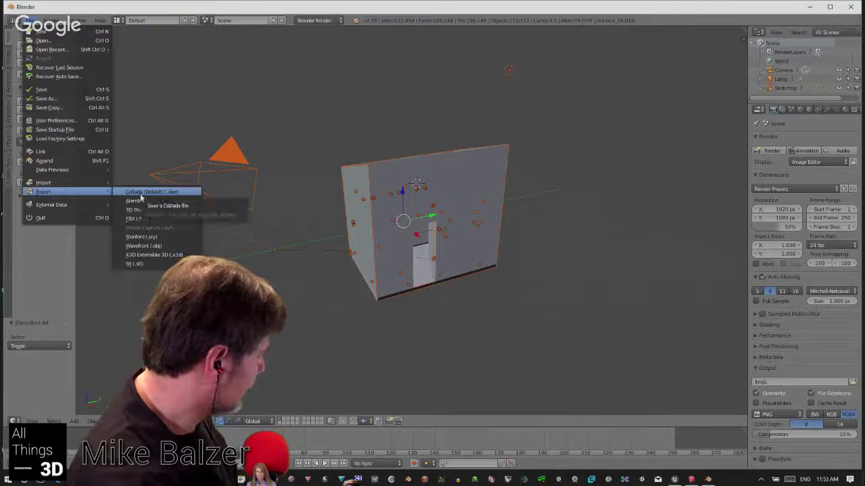
{"action": "left_click", "coordinate": [138, 218]}
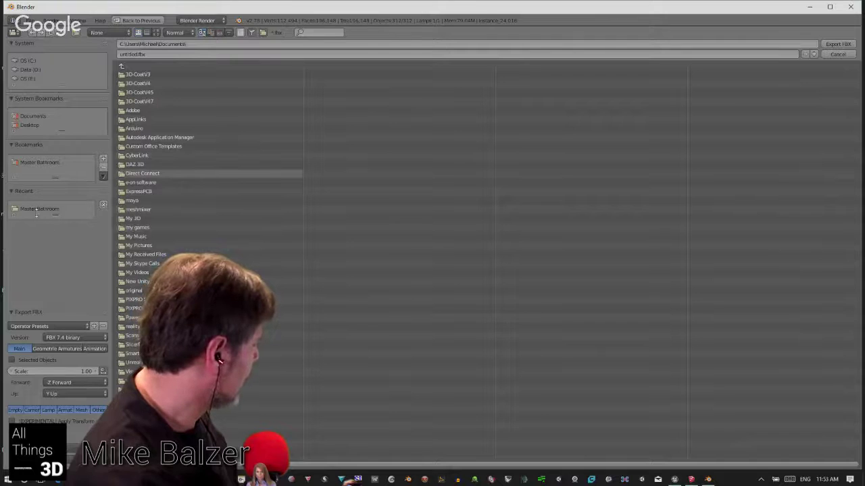
{"action": "left_click", "coordinate": [37, 209]}
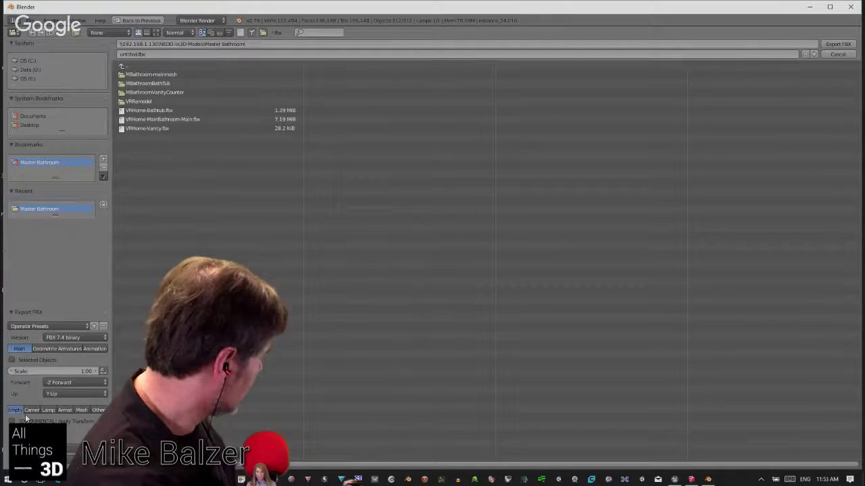
{"action": "left_click", "coordinate": [98, 410], "text": "shift"}
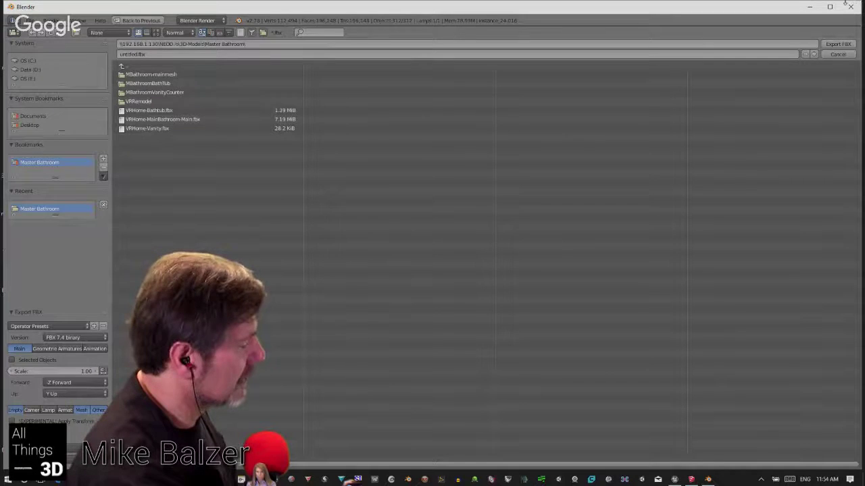
{"action": "left_click", "coordinate": [848, 7]}
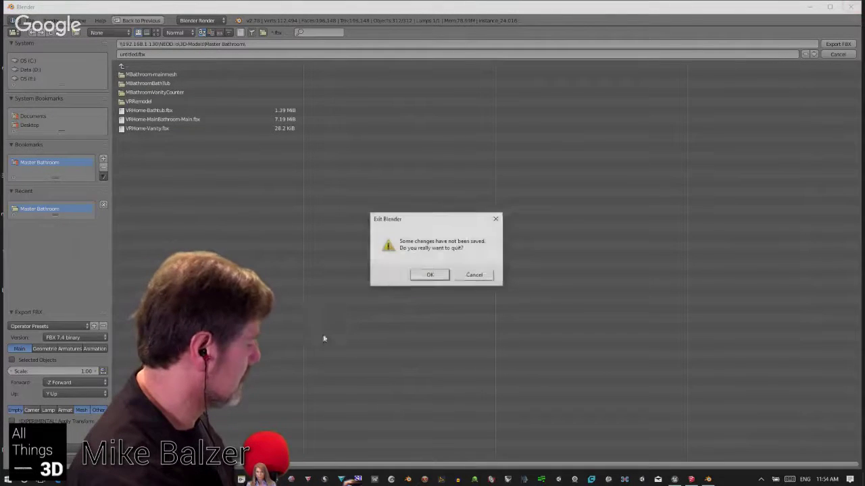
{"action": "left_click", "coordinate": [444, 275]}
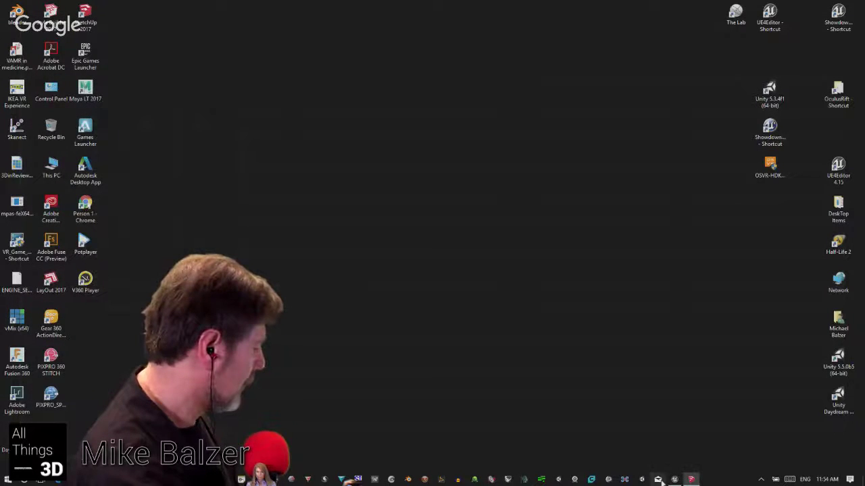
- Switch to Unreal Editor and open the MotionControllerMap level from the VirtualRealityBP Maps folder
{"action": "left_click", "coordinate": [674, 480]}
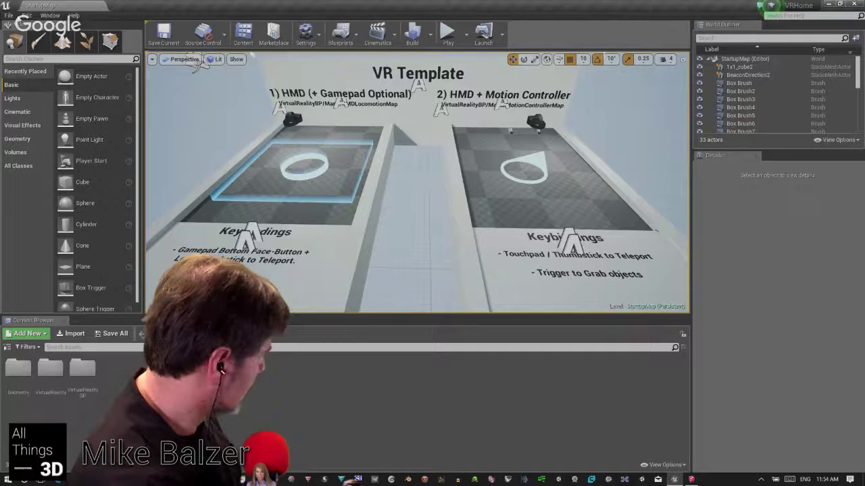
{"action": "left_click", "coordinate": [10, 15]}
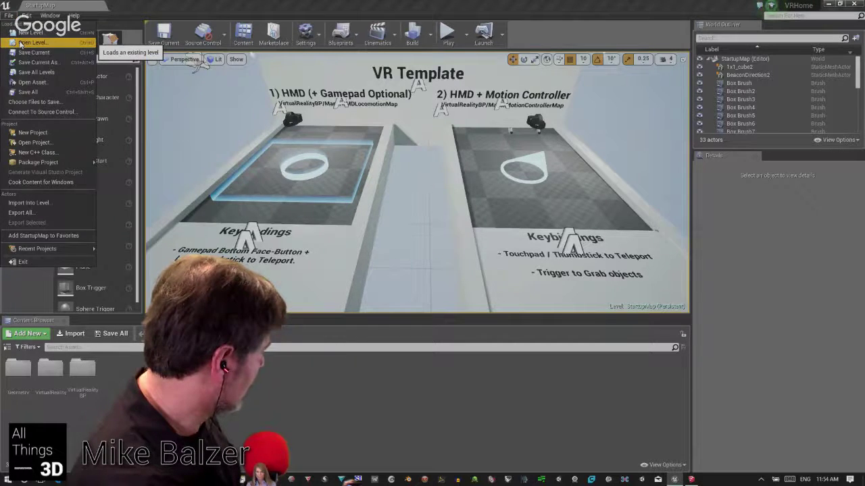
{"action": "left_click", "coordinate": [30, 42]}
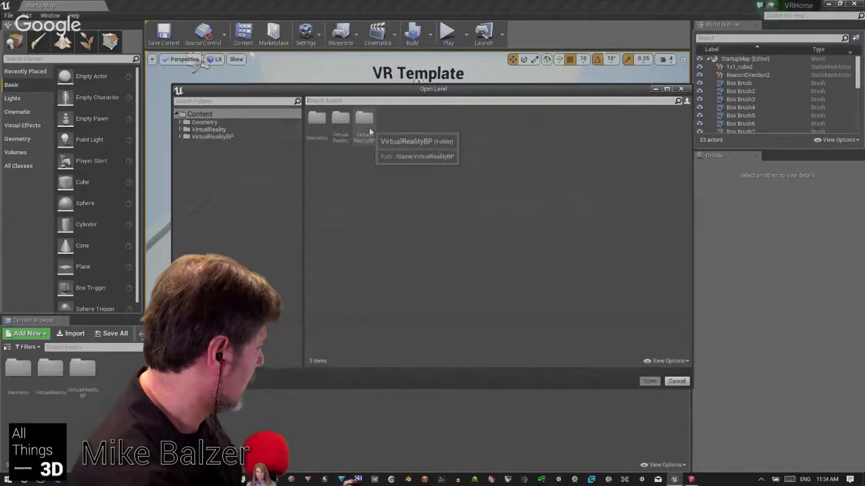
{"action": "double_click", "coordinate": [369, 127]}
{"action": "double_click", "coordinate": [343, 121]}
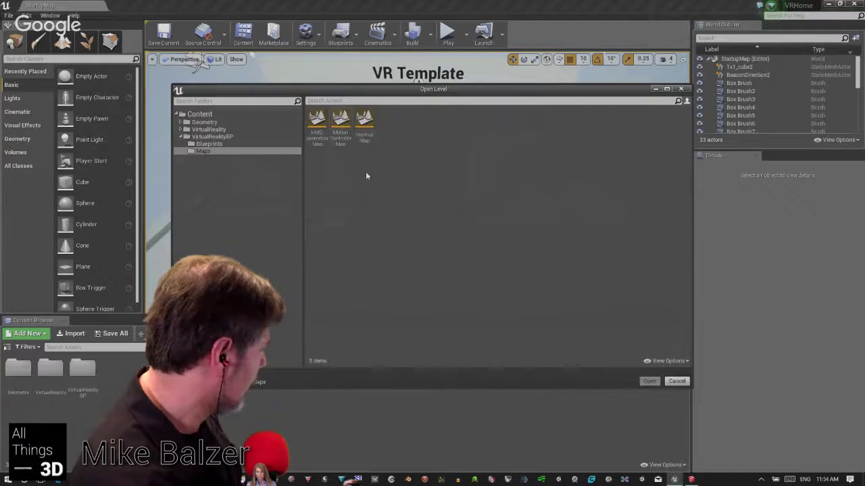
{"action": "left_click", "coordinate": [341, 122]}
{"action": "double_click", "coordinate": [342, 123]}
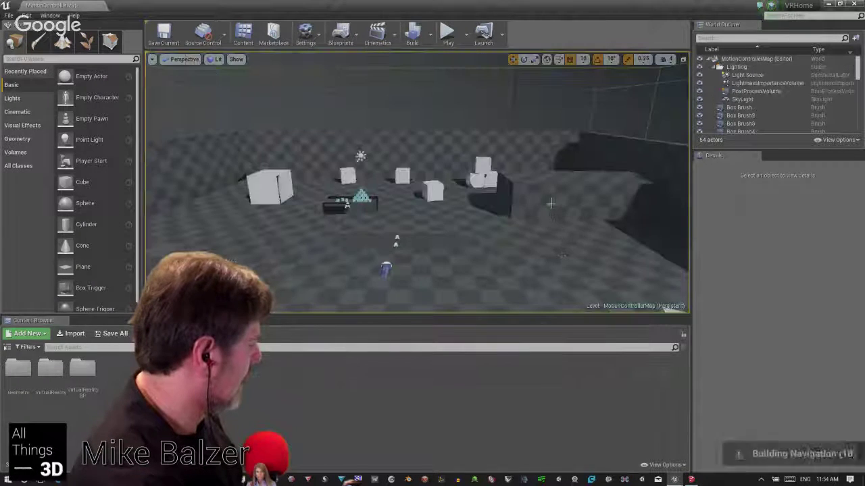
{"action": "right_click_drag", "start_coordinate": [505, 231], "coordinate": [501, 213]}
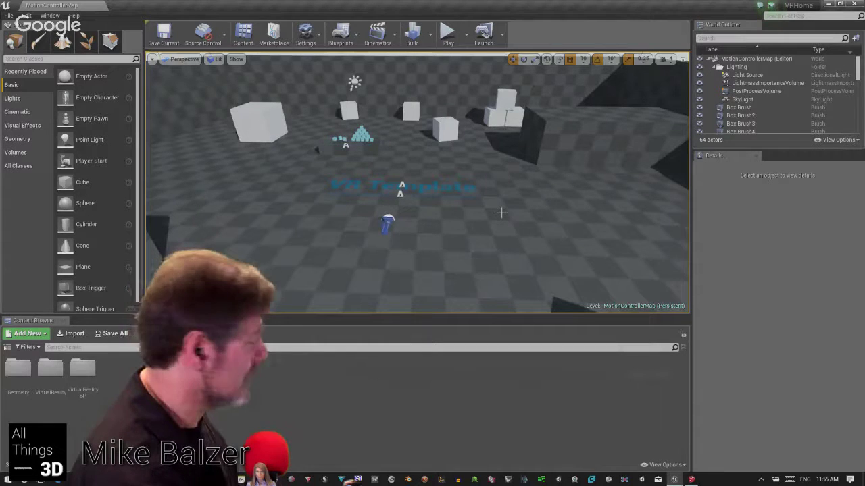
{"action": "right_click_drag", "start_coordinate": [478, 193], "coordinate": [602, 119]}
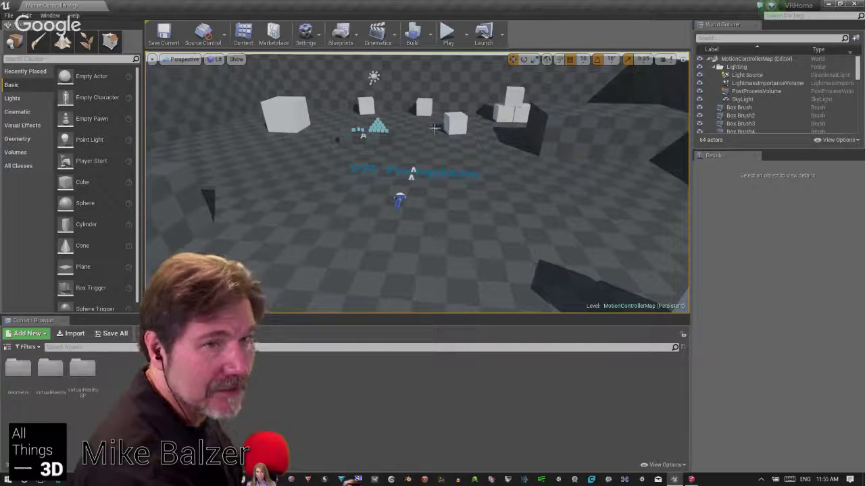
{"action": "mouse_move", "coordinate": [472, 139]}
{"action": "right_mouse_down"}
{"action": "mouse_move", "coordinate": [500, 140]}
{"action": "mouse_move", "coordinate": [471, 137]}
{"action": "right_mouse_up"}
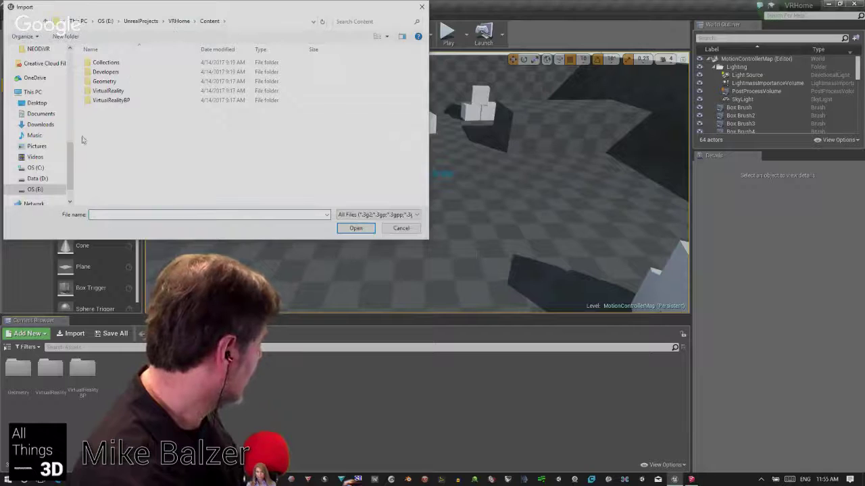
- Choose VRHome-MainBathroom-Main.fbx from the Master Bathroom folder as the file to import
{"action": "scroll", "coordinate": [72, 159], "scroll_direction": "up", "scroll_amount": 2}
{"action": "left_click", "coordinate": [39, 103]}
{"action": "left_click", "coordinate": [48, 92]}
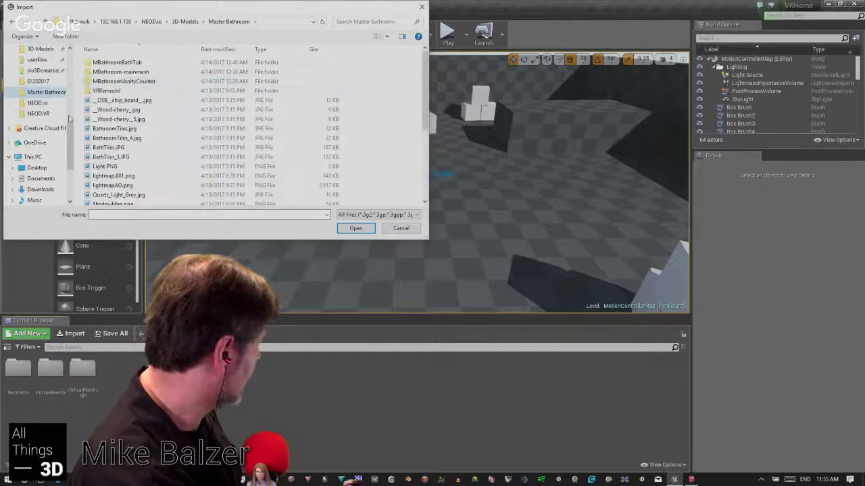
{"action": "scroll", "coordinate": [148, 105], "scroll_direction": "down", "scroll_amount": 4}
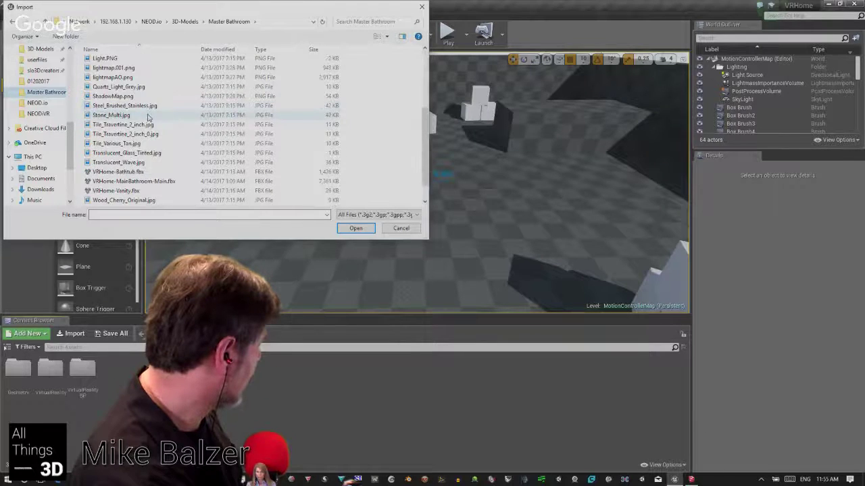
{"action": "scroll", "coordinate": [148, 118], "scroll_direction": "down", "scroll_amount": 1}
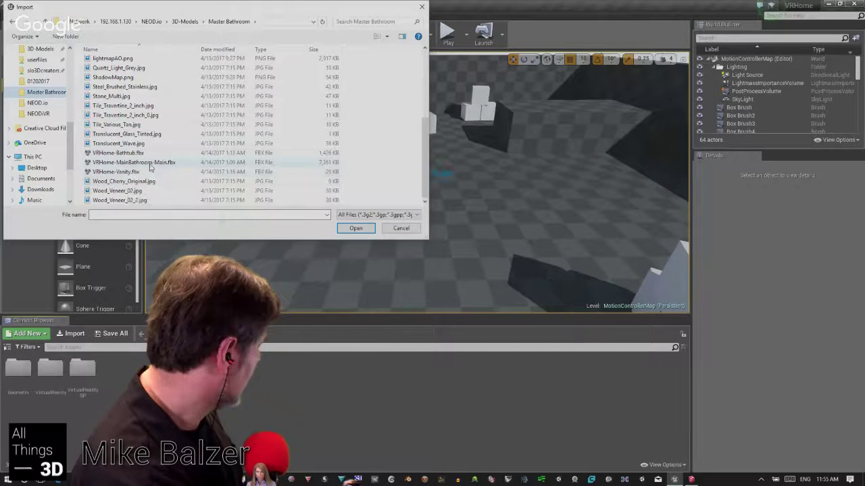
{"action": "left_click", "coordinate": [150, 164]}
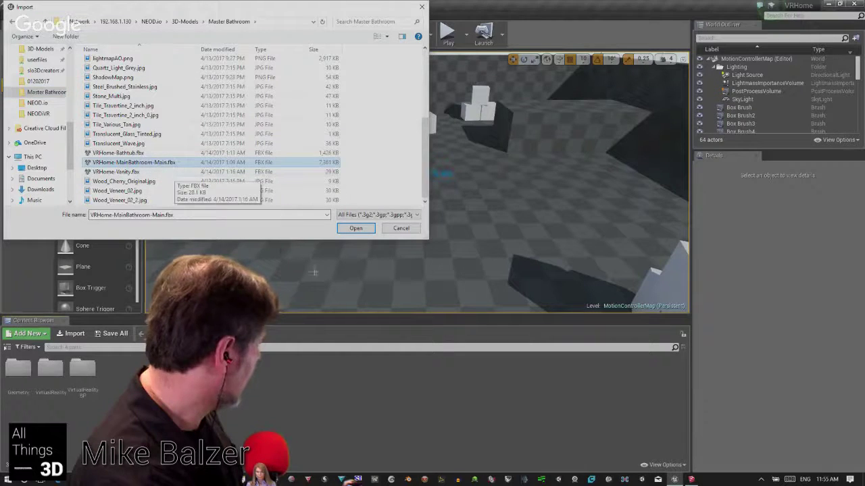
{"action": "left_click", "coordinate": [356, 228]}
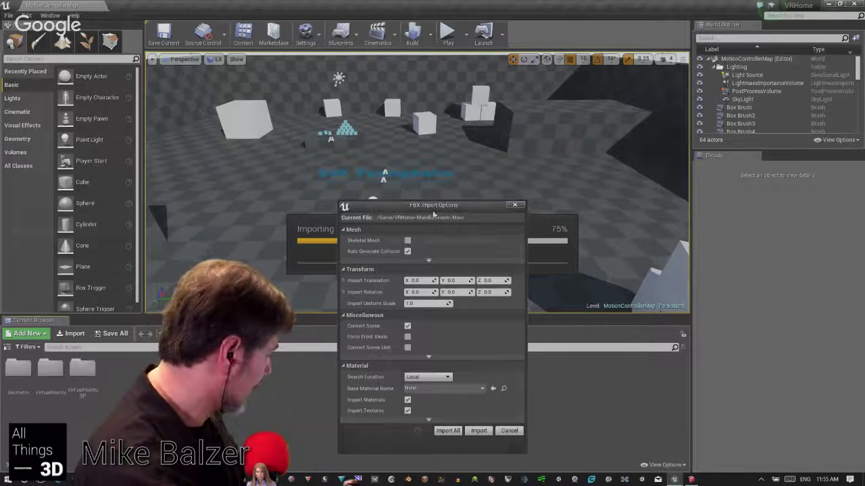
- Reveal the advanced mesh settings in the FBX import options and enable Combine Meshes
{"action": "left_click_drag", "start_coordinate": [436, 211], "coordinate": [450, 89]}
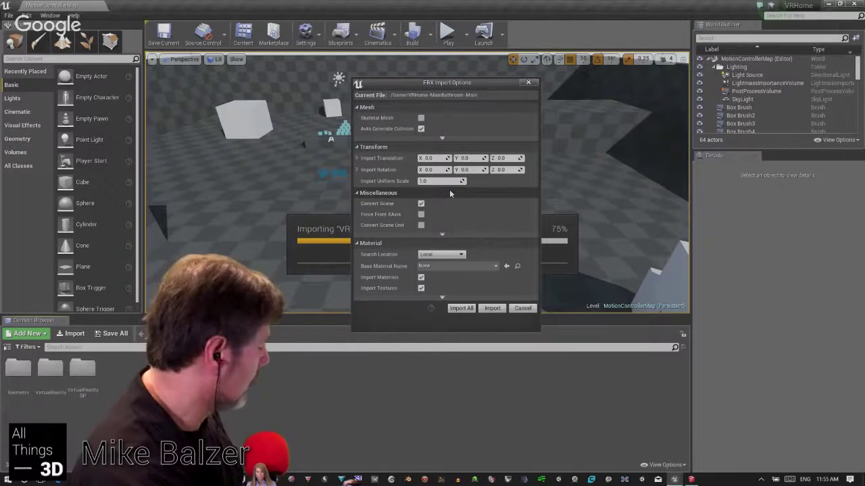
{"action": "left_click", "coordinate": [442, 141]}
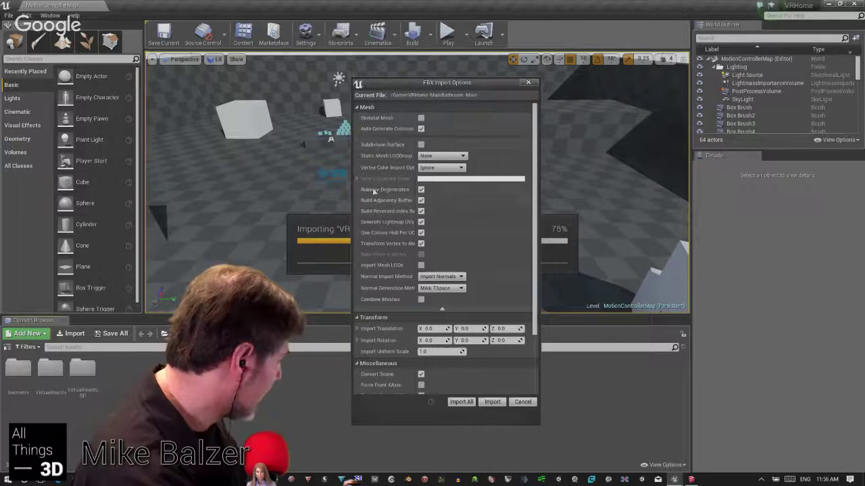
{"action": "scroll", "coordinate": [452, 212], "scroll_direction": "down", "scroll_amount": 2}
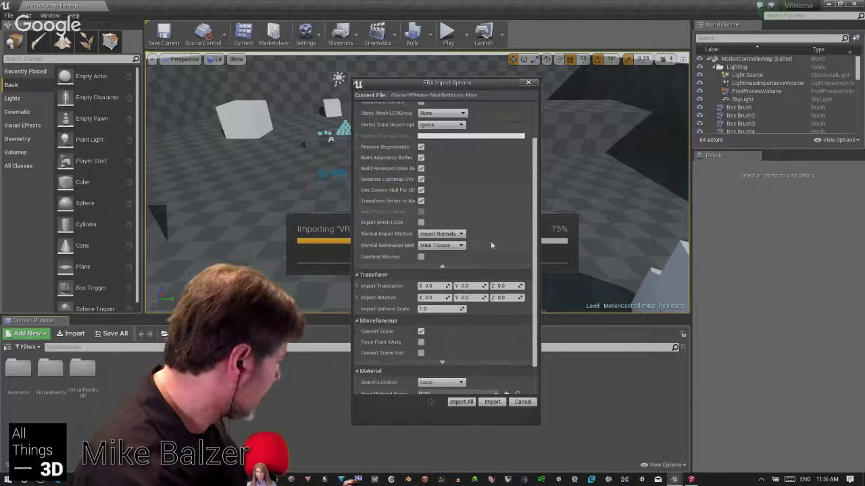
{"action": "left_click", "coordinate": [420, 256]}
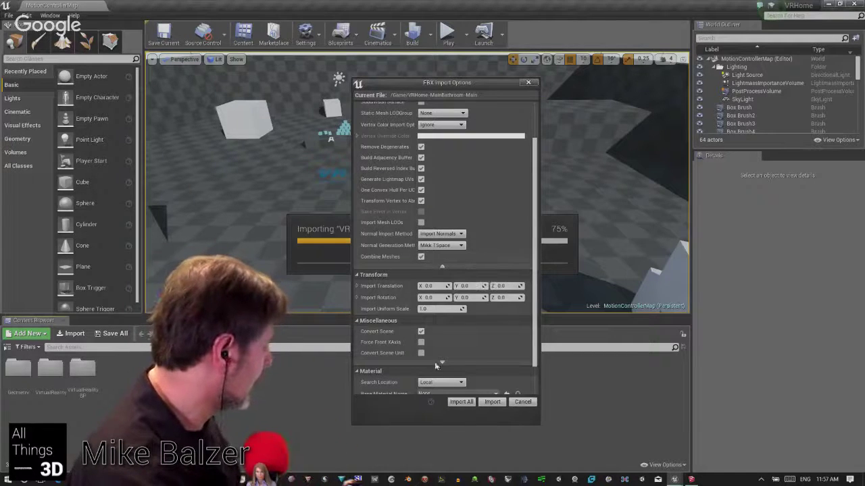
- Review the mesh, transform, miscellaneous and material import settings, including the advanced miscellaneous options and Generate Lightmap UVs
{"action": "scroll", "coordinate": [464, 314], "scroll_direction": "down", "scroll_amount": 2}
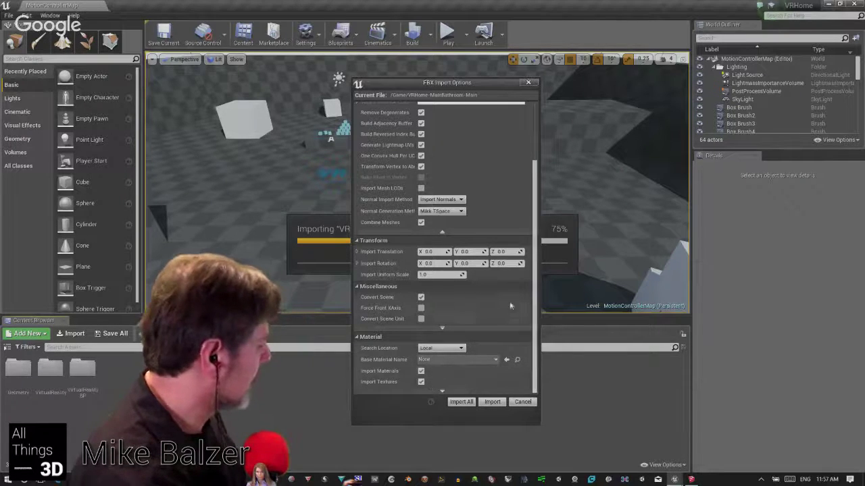
{"action": "scroll", "coordinate": [491, 263], "scroll_direction": "up", "scroll_amount": 4}
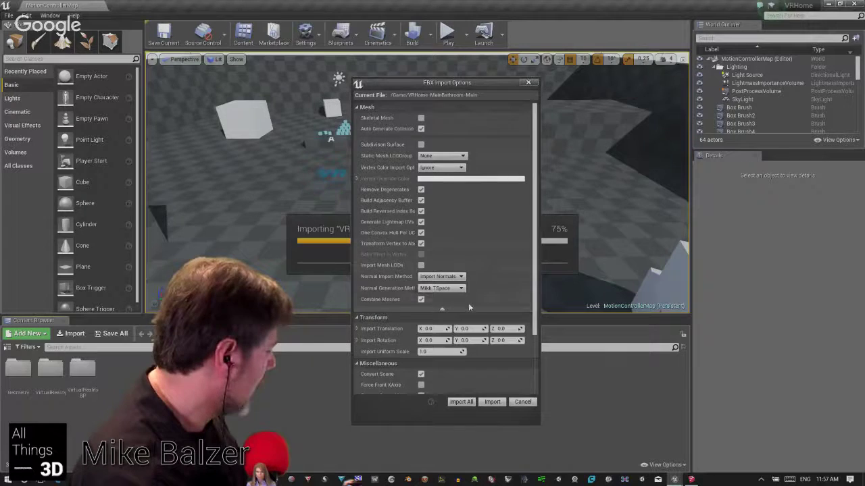
{"action": "scroll", "coordinate": [460, 324], "scroll_direction": "down", "scroll_amount": 4}
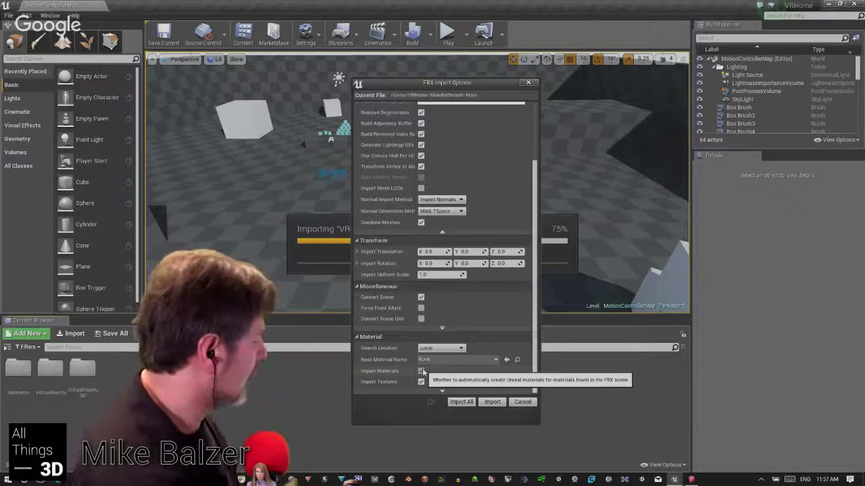
{"action": "left_click", "coordinate": [422, 371]}
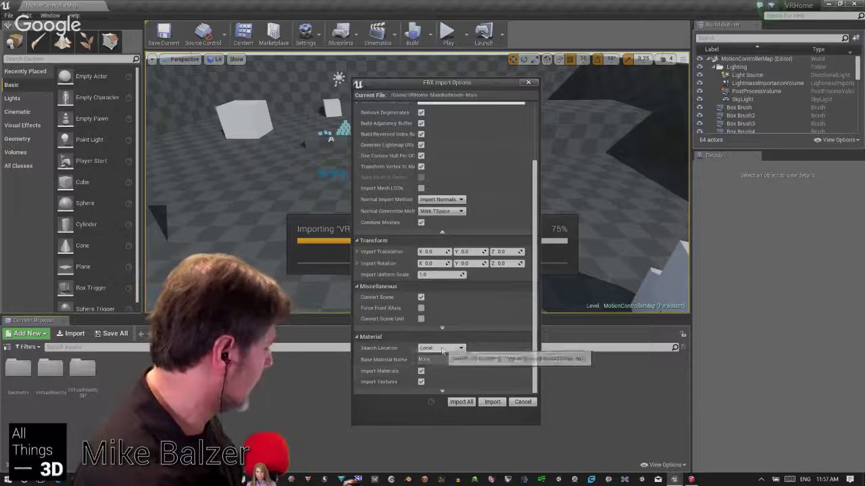
{"action": "scroll", "coordinate": [437, 306], "scroll_direction": "up", "scroll_amount": 3}
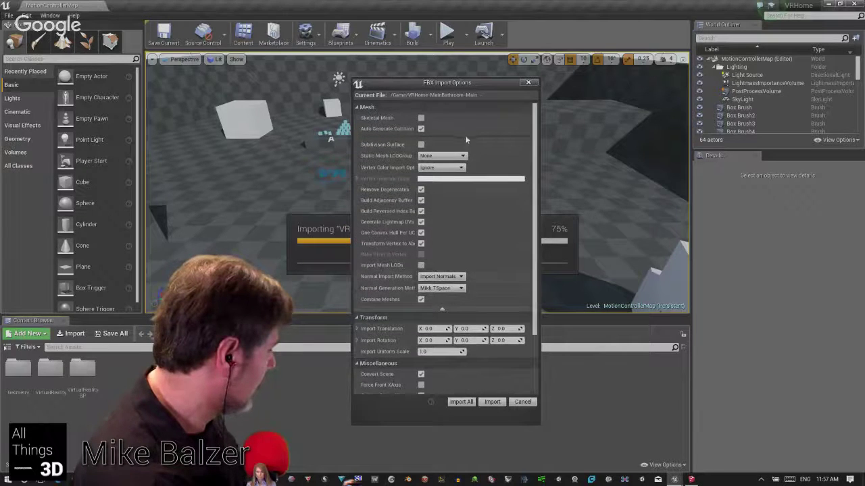
{"action": "scroll", "coordinate": [447, 285], "scroll_direction": "down", "scroll_amount": 3}
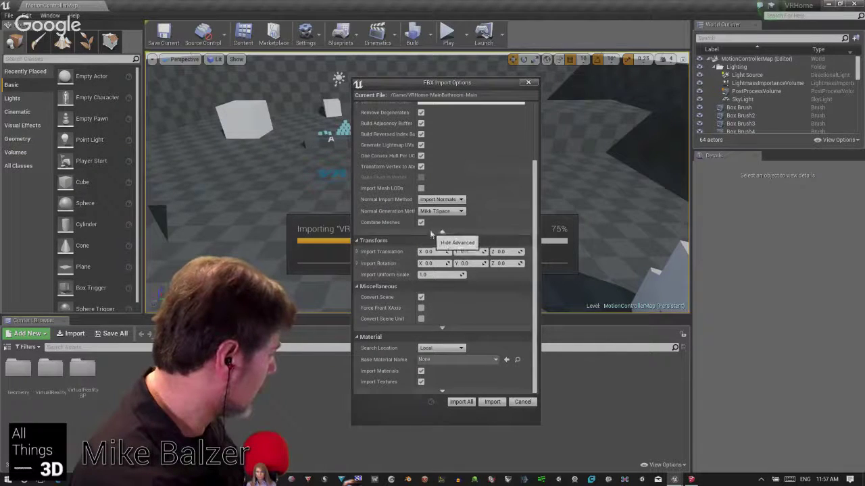
{"action": "left_click", "coordinate": [442, 330]}
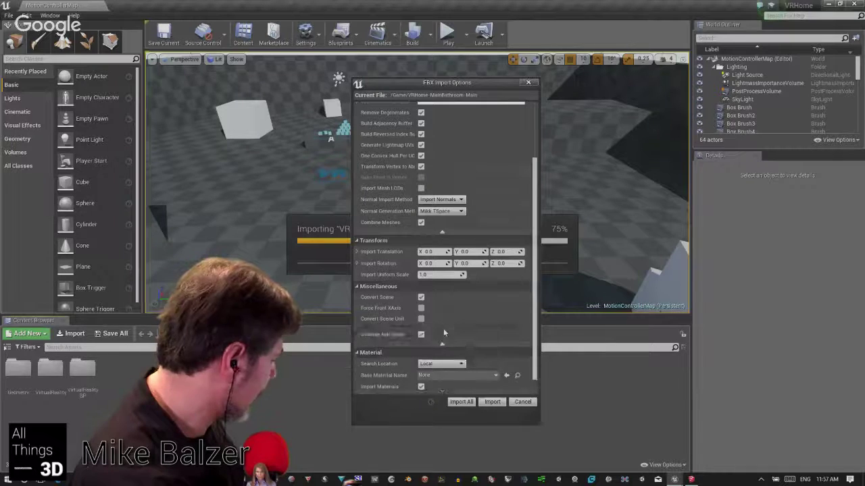
{"action": "scroll", "coordinate": [447, 332], "scroll_direction": "down", "scroll_amount": 1}
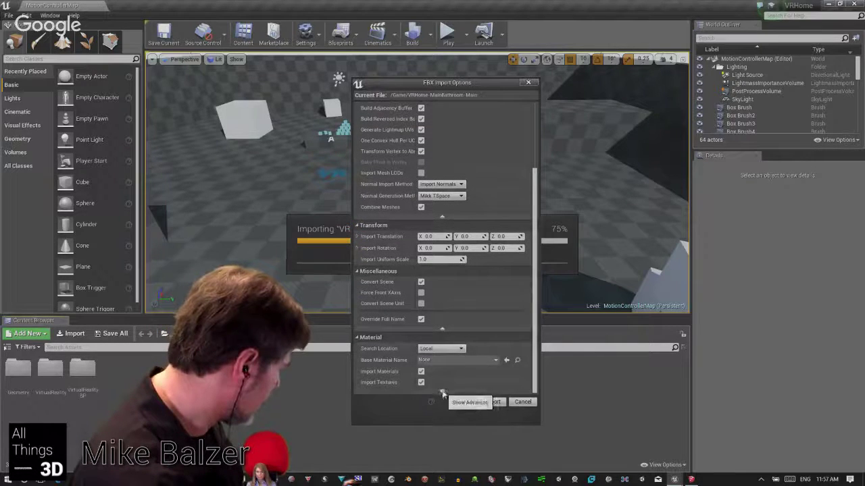
{"action": "scroll", "coordinate": [447, 310], "scroll_direction": "up", "scroll_amount": 4}
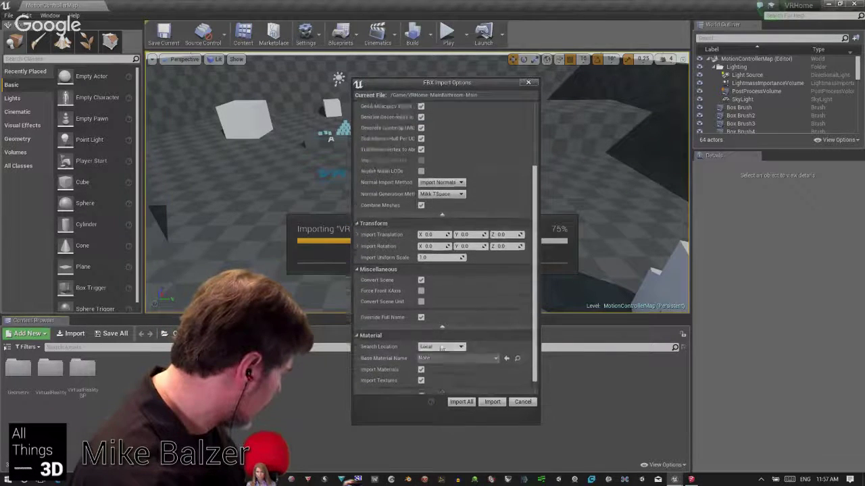
{"action": "scroll", "coordinate": [446, 336], "scroll_direction": "up", "scroll_amount": 2}
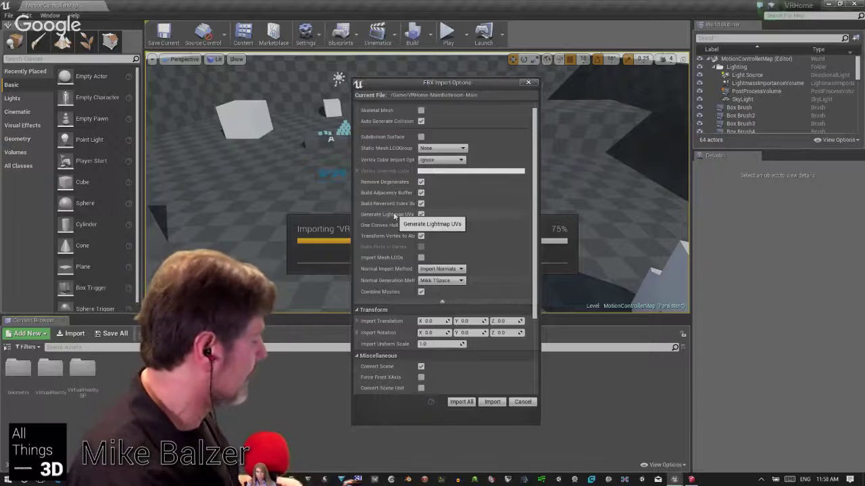
- Run Import All for the bathroom FBX, close the message log and look through the imported materials and textures
{"action": "left_click", "coordinate": [460, 405]}
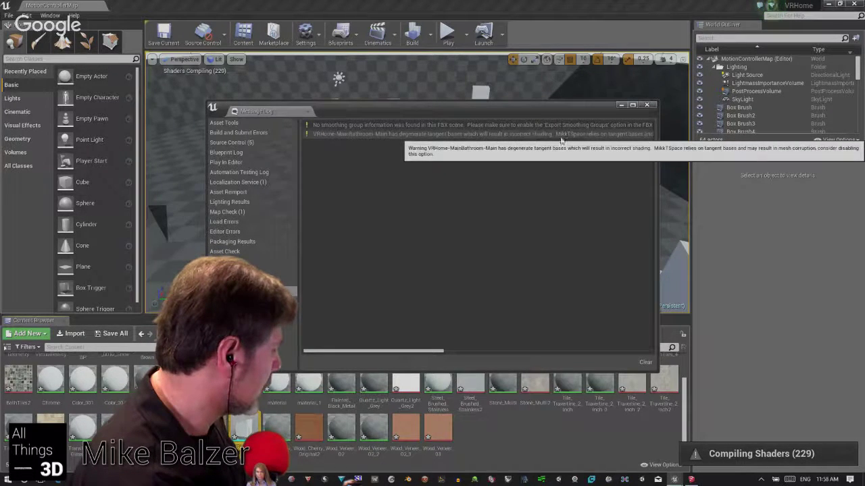
{"action": "left_click", "coordinate": [647, 106]}
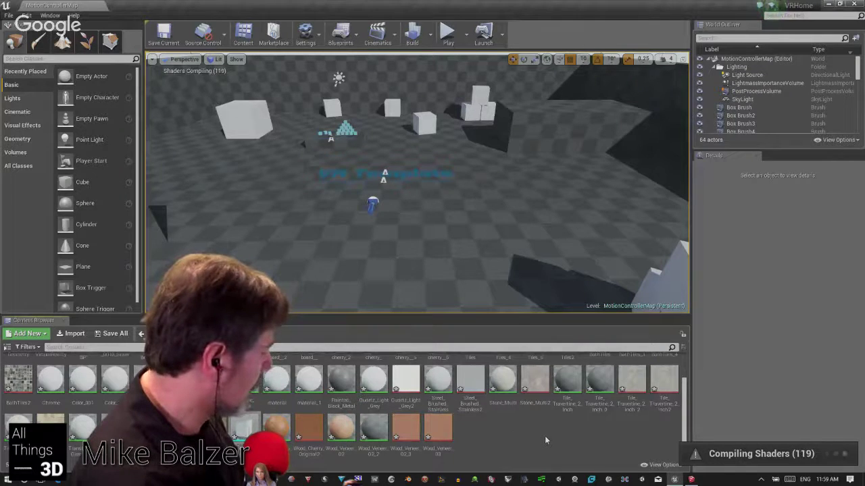
{"action": "scroll", "coordinate": [544, 436], "scroll_direction": "up", "scroll_amount": 2}
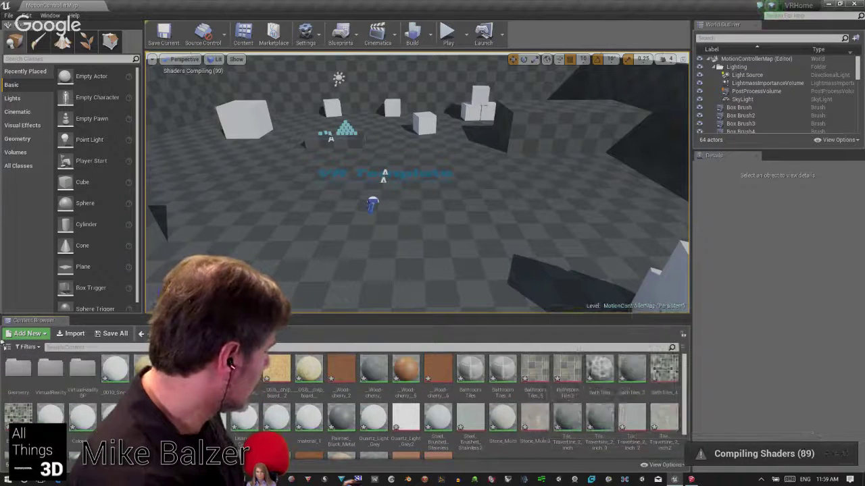
{"action": "scroll", "coordinate": [298, 383], "scroll_direction": "down", "scroll_amount": 1}
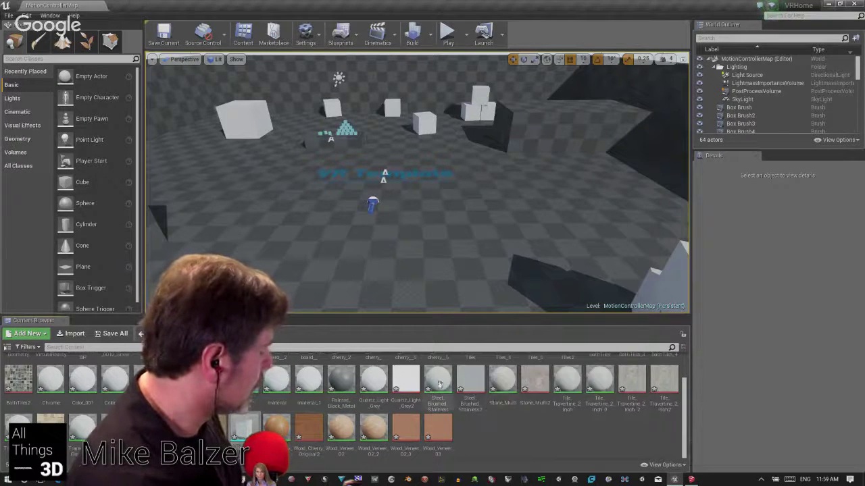
{"action": "scroll", "coordinate": [520, 433], "scroll_direction": "up", "scroll_amount": 1}
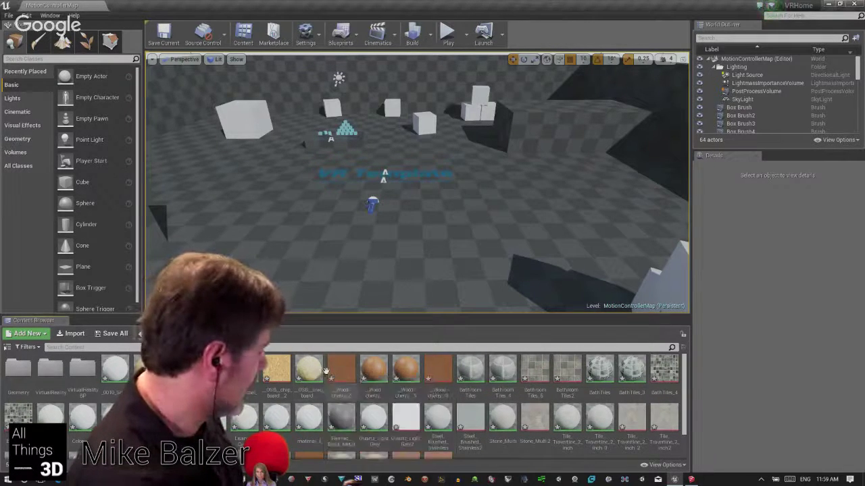
{"action": "scroll", "coordinate": [333, 378], "scroll_direction": "down", "scroll_amount": 1}
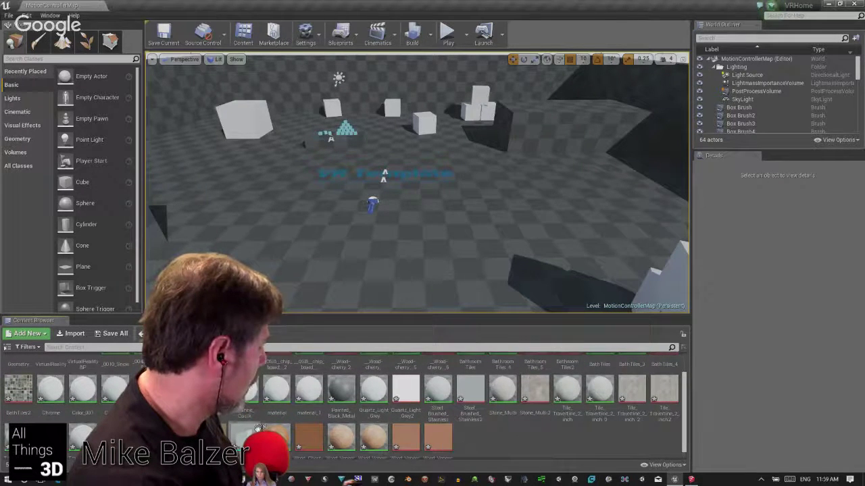
- Place the VRHome-MainBathroom-Main mesh on the open floor of the level and inspect it from another angle
{"action": "left_click_drag", "start_coordinate": [245, 435], "coordinate": [412, 230]}
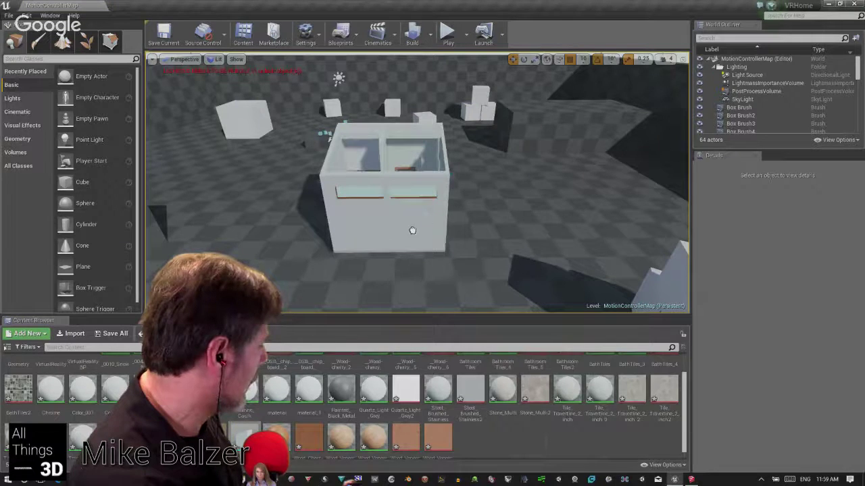
{"action": "left_click_drag", "start_coordinate": [490, 194], "coordinate": [445, 186]}
{"action": "right_click_drag", "start_coordinate": [495, 200], "coordinate": [426, 229]}
{"action": "mouse_move", "coordinate": [560, 252]}
{"action": "left_mouse_down"}
{"action": "mouse_move", "coordinate": [628, 267]}
{"action": "mouse_move", "coordinate": [549, 257]}
{"action": "mouse_move", "coordinate": [525, 239]}
{"action": "mouse_move", "coordinate": [549, 254]}
{"action": "left_mouse_up"}
{"action": "right_click_drag", "start_coordinate": [551, 255], "coordinate": [607, 188]}
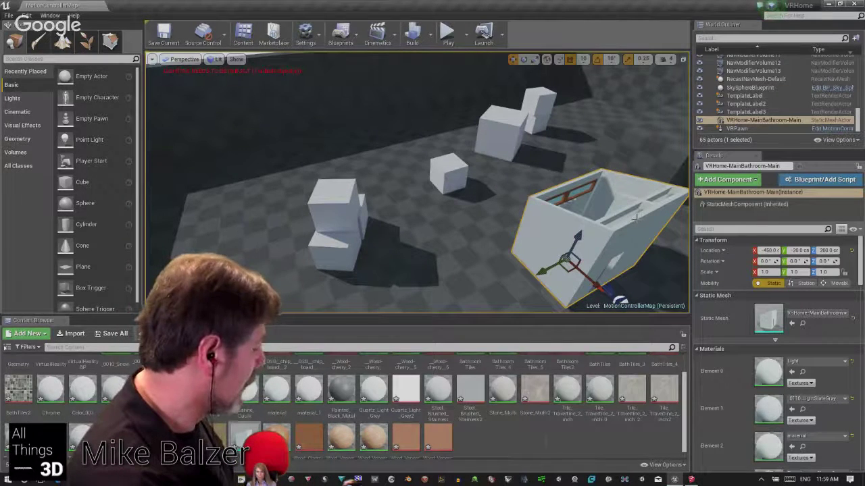
- Move the VRPawn inside the bathroom mesh, to about X -475, Y -30, Z 360 cm, and rotate it about 70° around Z
{"action": "mouse_move", "coordinate": [636, 215]}
{"action": "right_mouse_down"}
{"action": "mouse_move", "coordinate": [608, 215]}
{"action": "mouse_move", "coordinate": [649, 212]}
{"action": "right_mouse_up"}
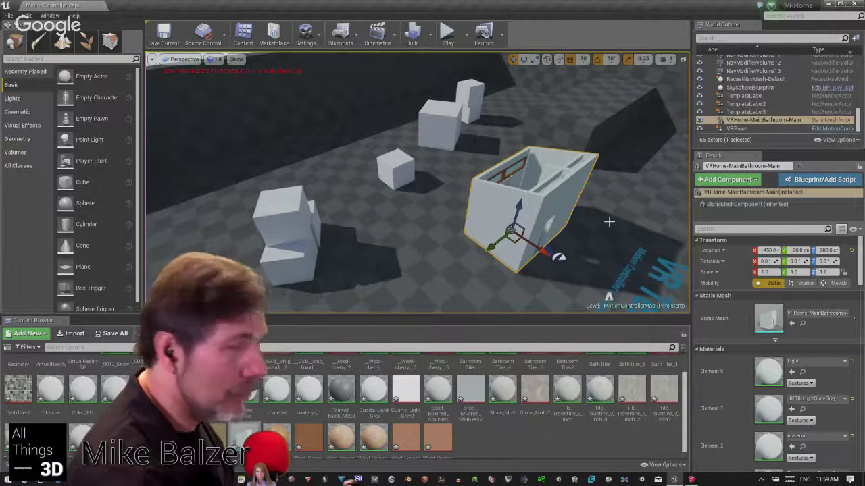
{"action": "right_click_drag", "start_coordinate": [649, 212], "coordinate": [608, 223]}
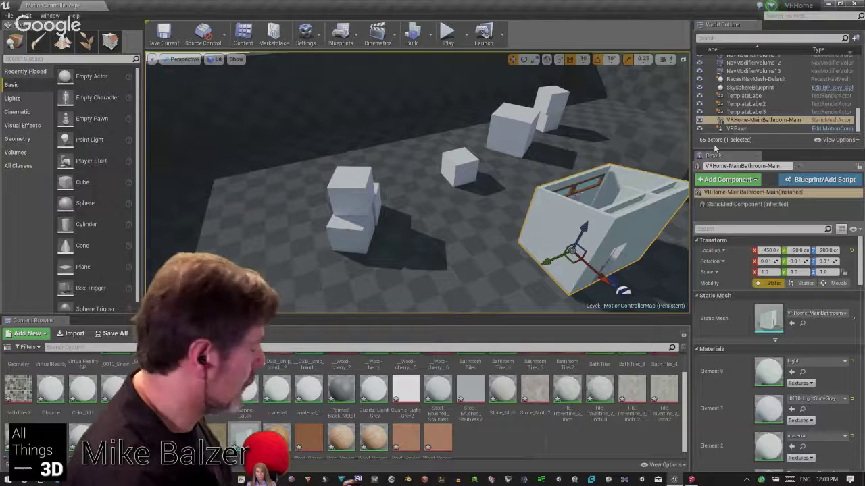
{"action": "right_click_drag", "start_coordinate": [592, 196], "coordinate": [487, 182]}
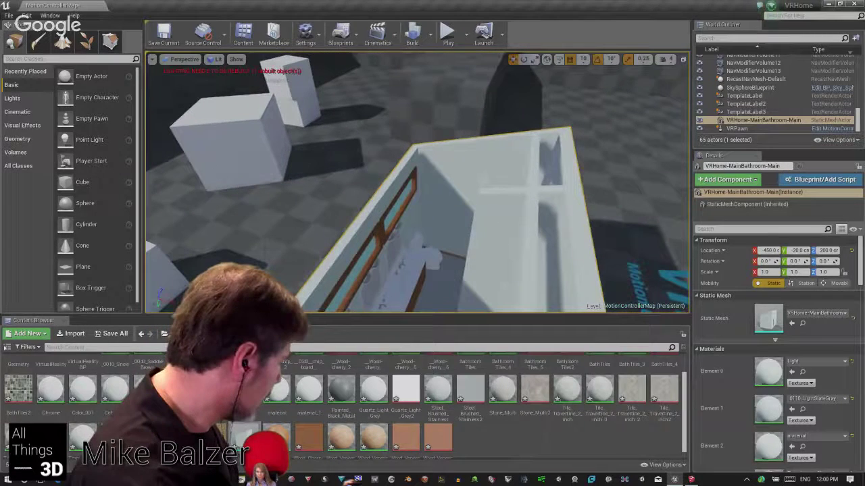
{"action": "right_click_drag", "start_coordinate": [534, 163], "coordinate": [531, 171]}
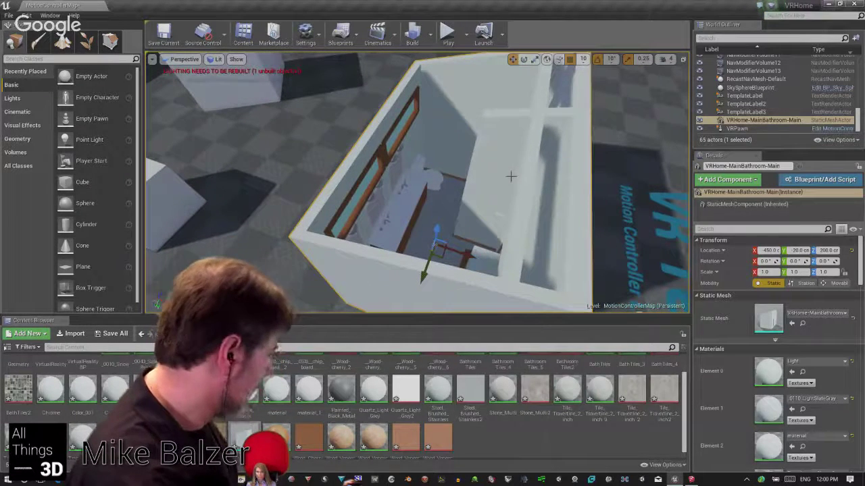
{"action": "right_click_drag", "start_coordinate": [484, 195], "coordinate": [470, 208]}
{"action": "left_click", "coordinate": [736, 129]}
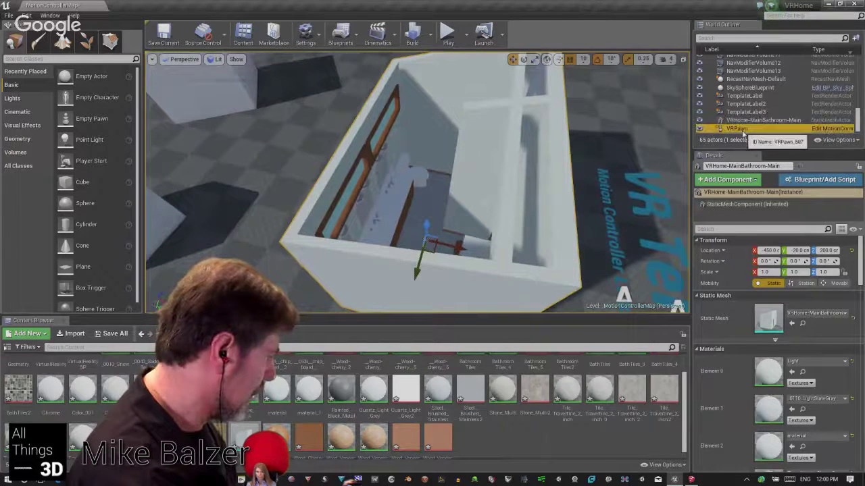
{"action": "key", "text": "f"}
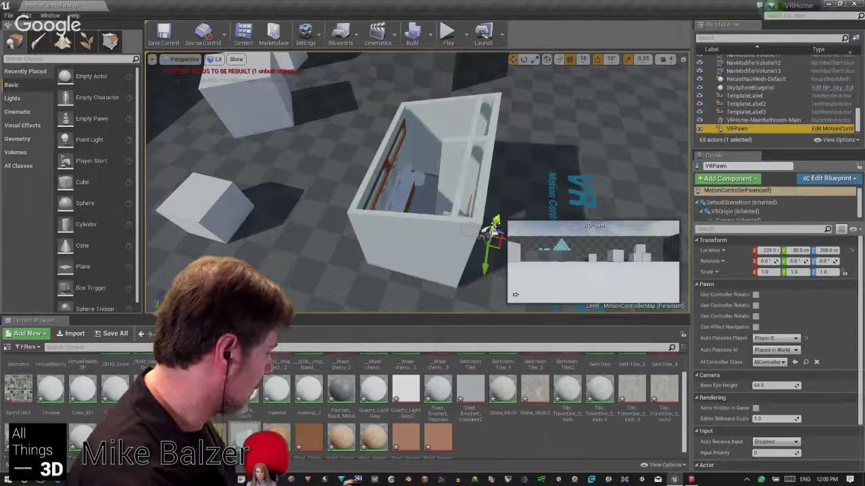
{"action": "left_click_drag", "start_coordinate": [489, 230], "coordinate": [419, 170]}
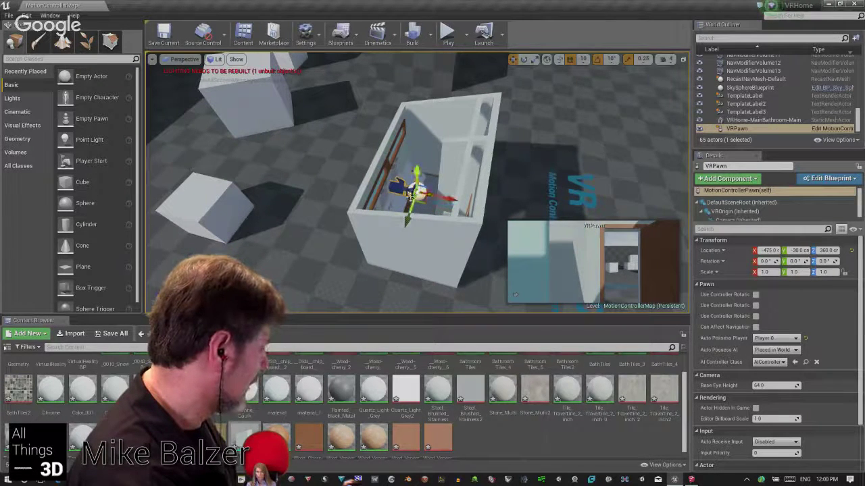
{"action": "left_click", "coordinate": [524, 59]}
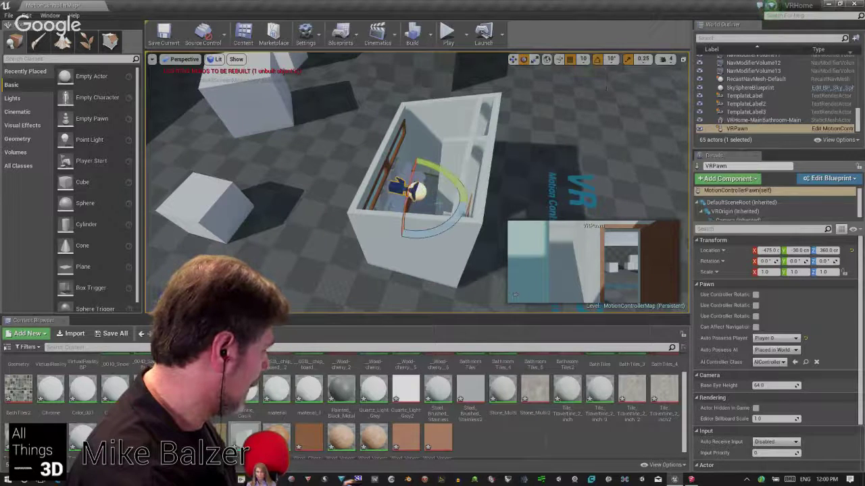
{"action": "left_click_drag", "start_coordinate": [446, 233], "coordinate": [432, 260]}
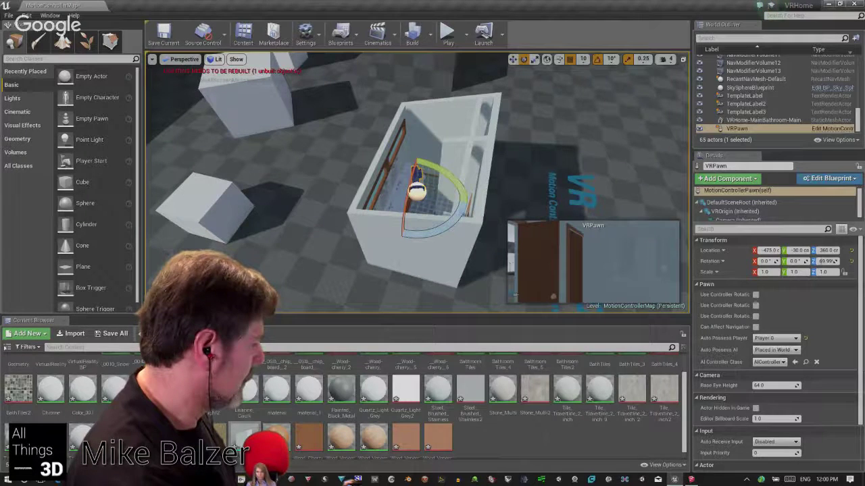
- Build the level's lighting, allowing SwarmAgent through the firewall on private networks, and close the message log
{"action": "left_click", "coordinate": [683, 161]}
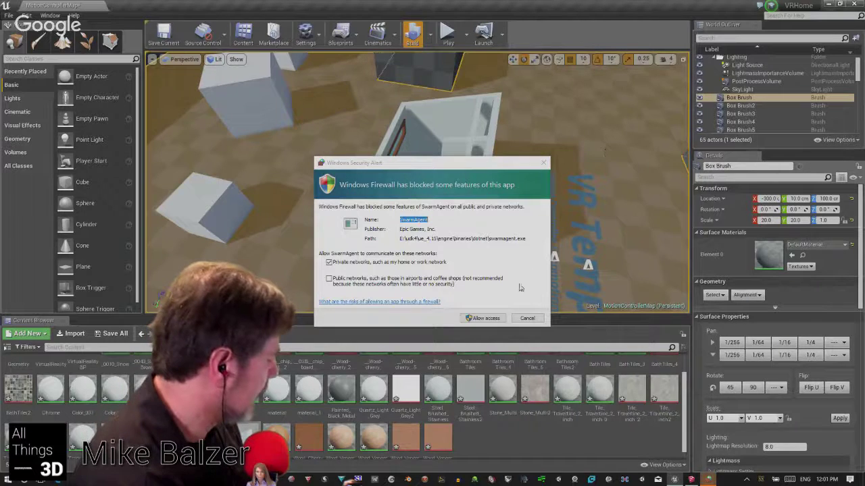
{"action": "left_click", "coordinate": [484, 319]}
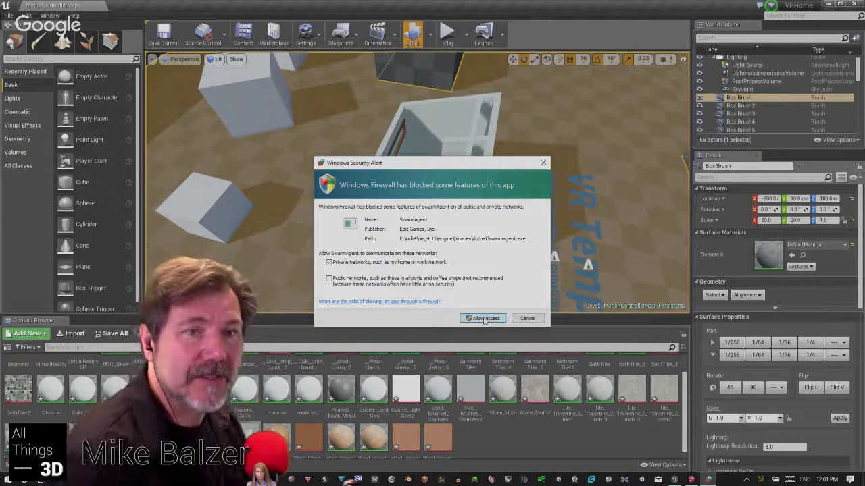
{"action": "left_click", "coordinate": [483, 318]}
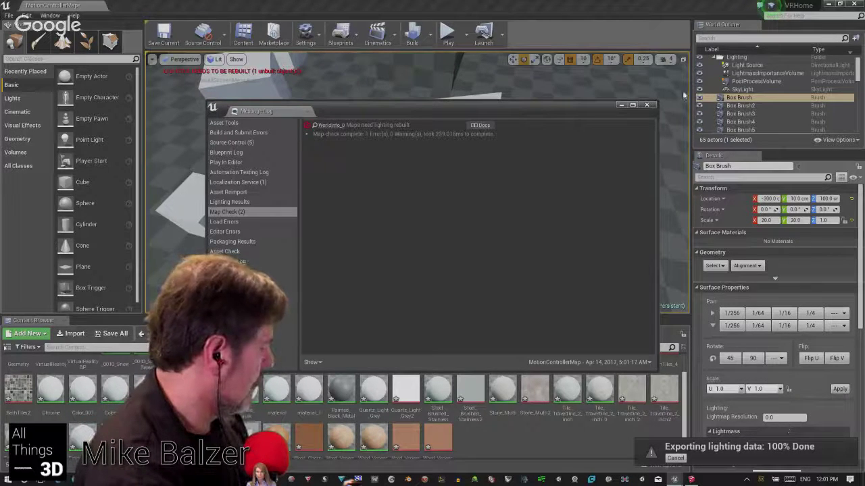
{"action": "left_click", "coordinate": [645, 106]}
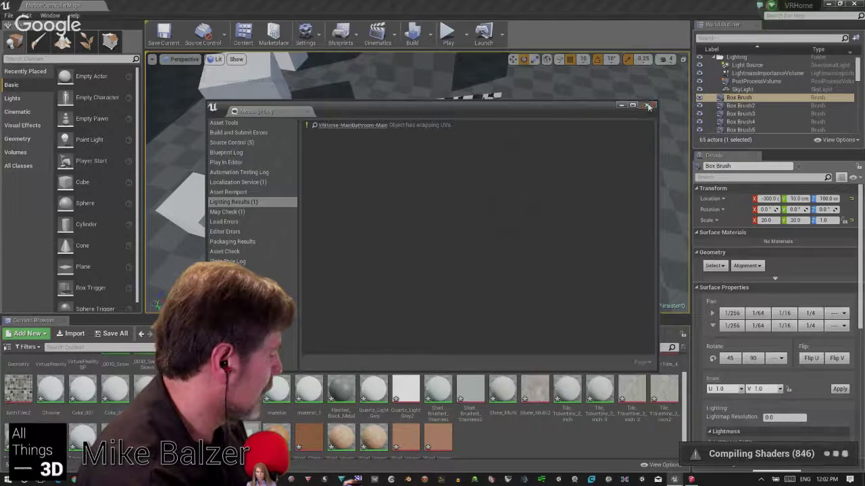
{"action": "left_click", "coordinate": [648, 106]}
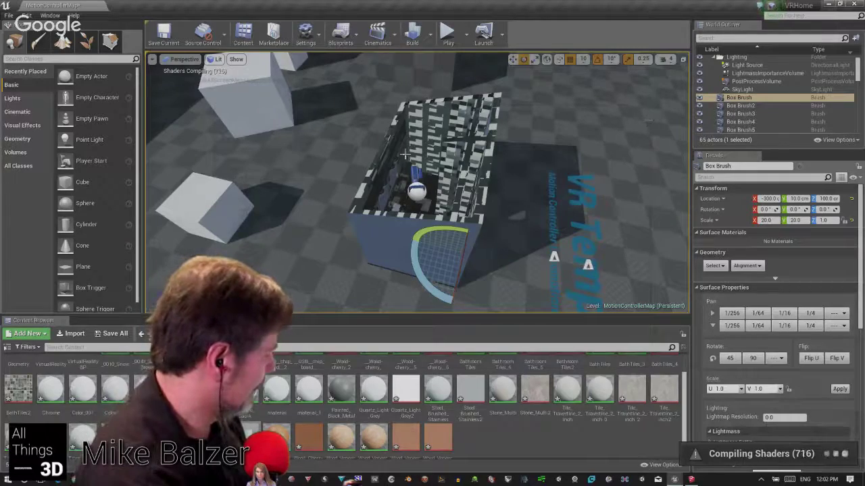
- Open the VRHome-MainBathroom-Main mesh for editing, frame the open bathroom from above and display UV channel 0
{"action": "mouse_move", "coordinate": [503, 200]}
{"action": "left_mouse_down", "text": "alt"}
{"action": "mouse_move", "coordinate": [473, 203]}
{"action": "mouse_move", "coordinate": [503, 201]}
{"action": "mouse_move", "coordinate": [491, 211]}
{"action": "left_mouse_up", "text": "alt"}
{"action": "scroll", "coordinate": [503, 201], "scroll_direction": "up", "scroll_amount": 4}
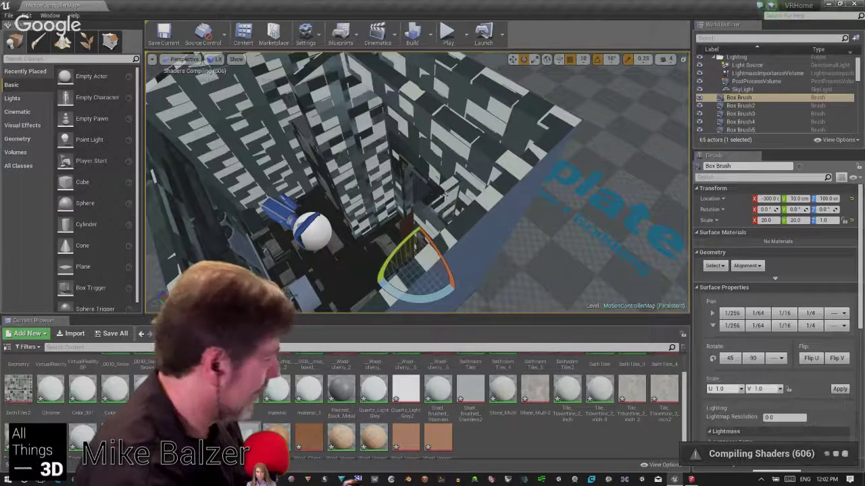
{"action": "left_click_drag", "start_coordinate": [435, 195], "coordinate": [448, 179], "text": "alt"}
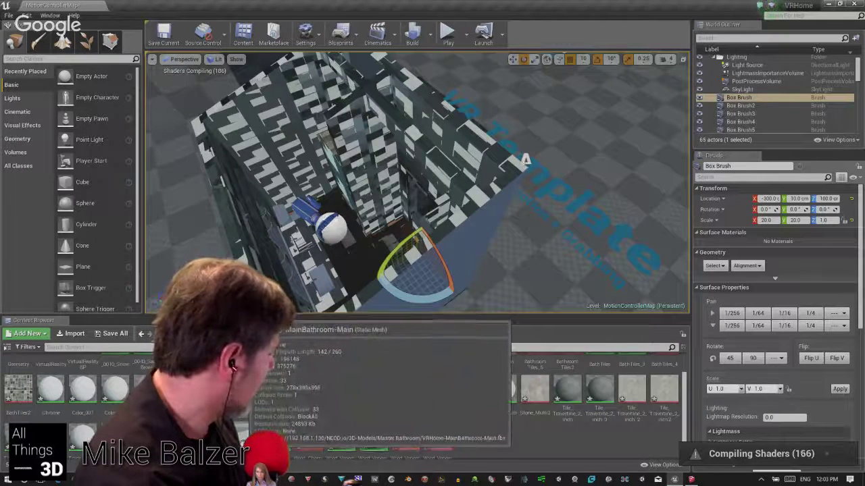
{"action": "left_click_drag", "start_coordinate": [247, 436], "coordinate": [616, 108]}
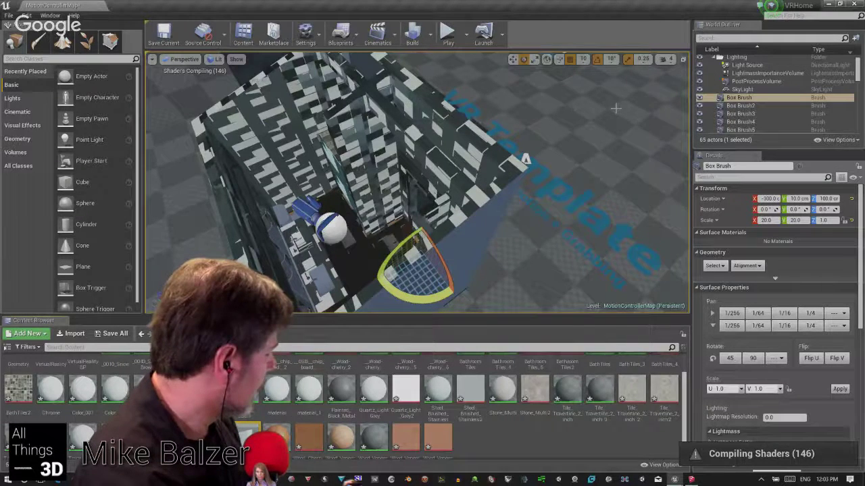
{"action": "scroll", "coordinate": [467, 230], "scroll_direction": "up", "scroll_amount": 2}
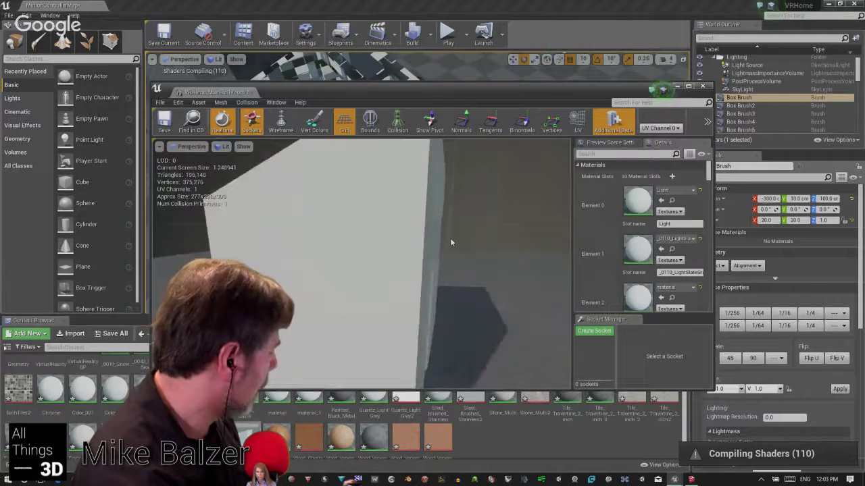
{"action": "left_click_drag", "start_coordinate": [451, 241], "coordinate": [434, 173]}
{"action": "scroll", "coordinate": [437, 209], "scroll_direction": "down", "scroll_amount": 8}
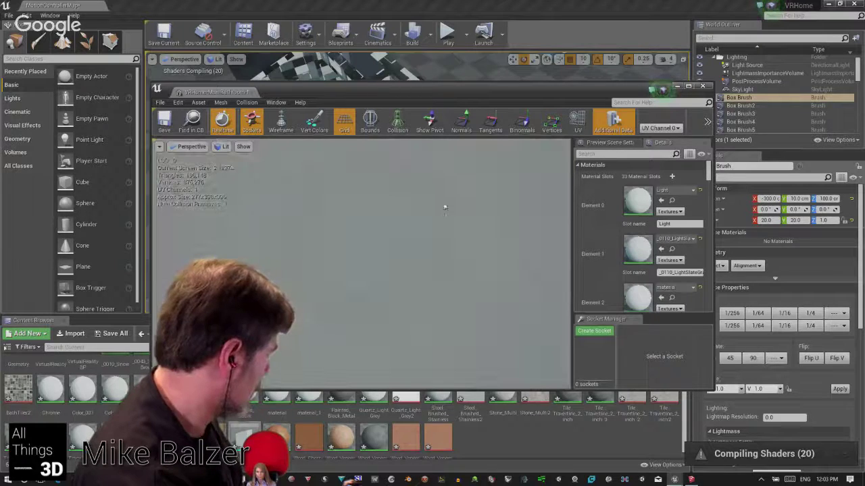
{"action": "left_click_drag", "start_coordinate": [434, 220], "coordinate": [415, 202]}
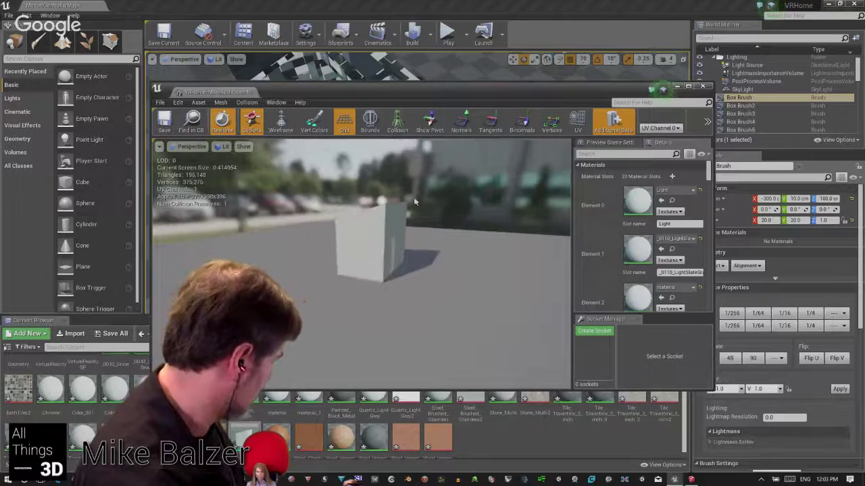
{"action": "left_click_drag", "start_coordinate": [412, 161], "coordinate": [429, 208]}
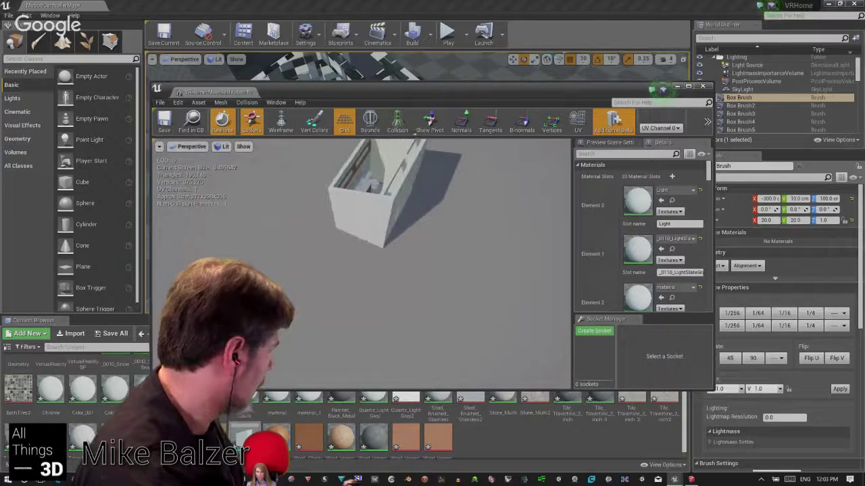
{"action": "left_click", "coordinate": [578, 127]}
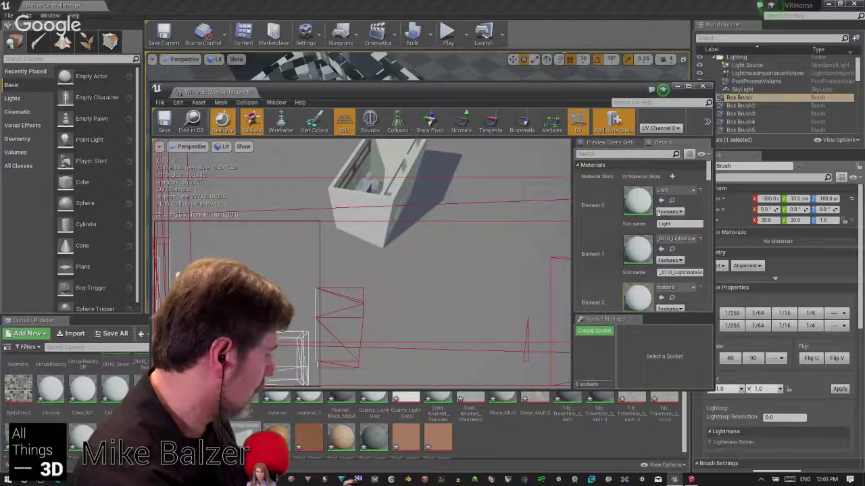
- Reveal the mesh's advanced import settings and set its Light Map Resolution to 128
{"action": "left_click_drag", "start_coordinate": [708, 168], "coordinate": [718, 232]}
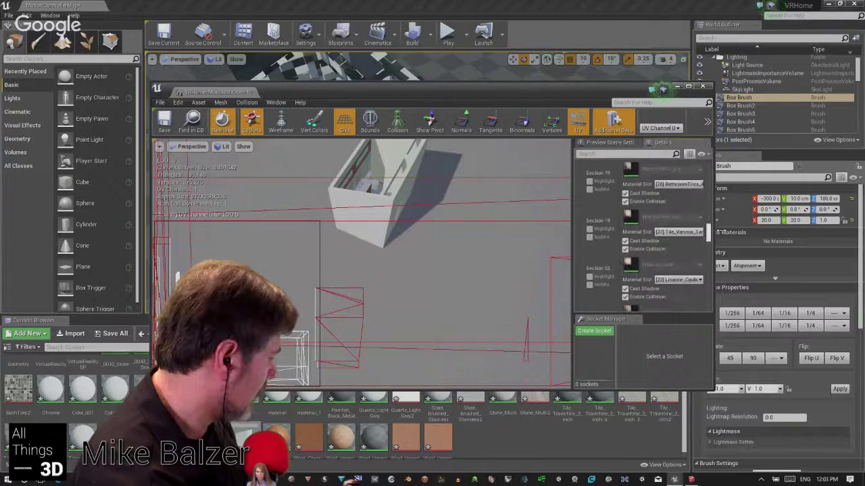
{"action": "left_click_drag", "start_coordinate": [707, 166], "coordinate": [708, 197]}
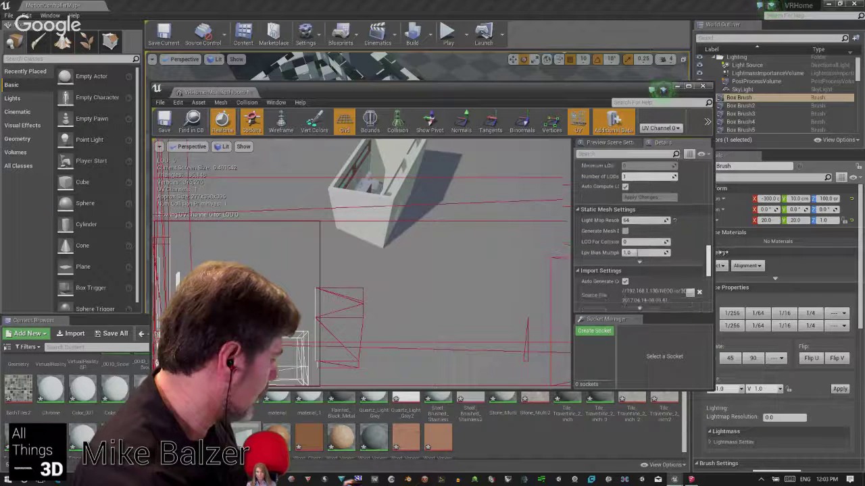
{"action": "left_click_drag", "start_coordinate": [722, 252], "coordinate": [725, 288]}
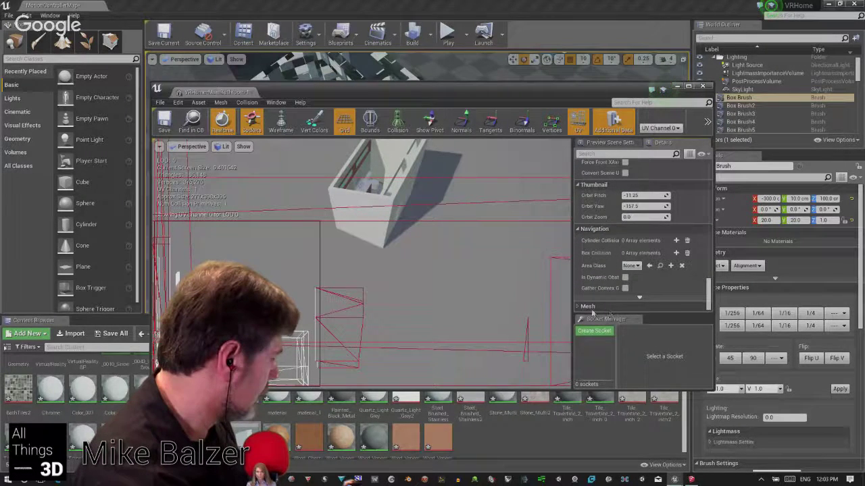
{"action": "left_click_drag", "start_coordinate": [708, 305], "coordinate": [710, 276]}
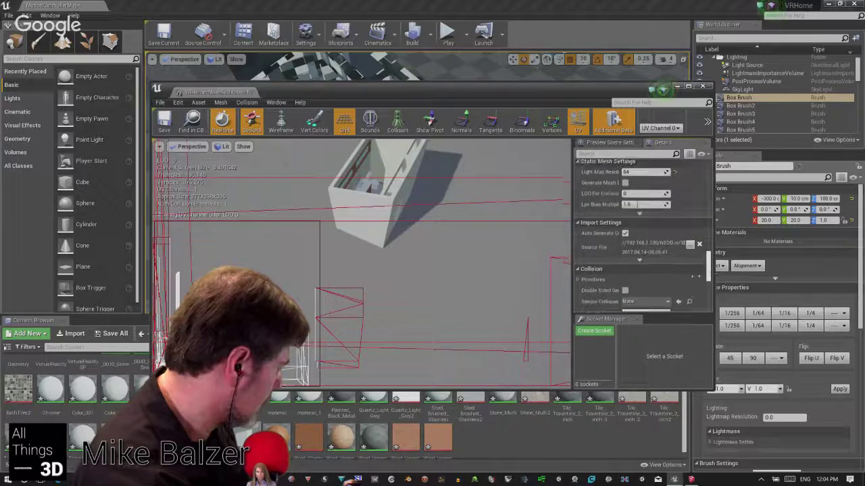
{"action": "left_click", "coordinate": [641, 259]}
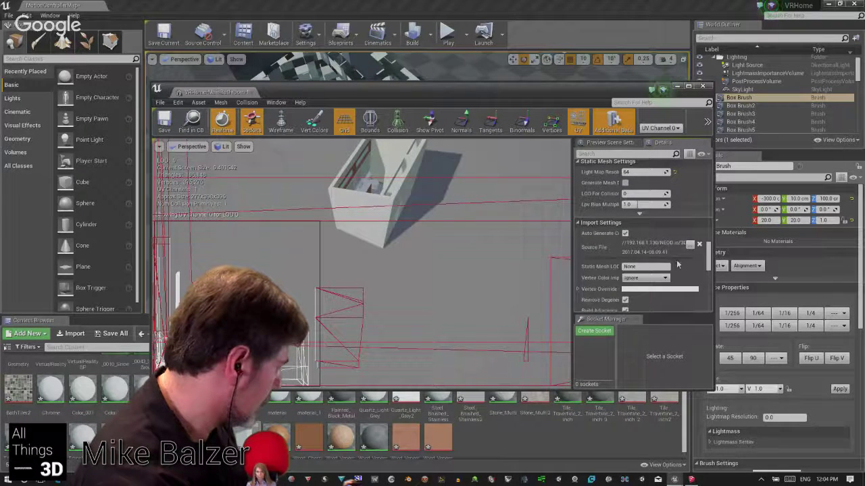
{"action": "mouse_move", "coordinate": [707, 252]}
{"action": "left_mouse_down"}
{"action": "mouse_move", "coordinate": [709, 264]}
{"action": "mouse_move", "coordinate": [712, 240]}
{"action": "left_mouse_up"}
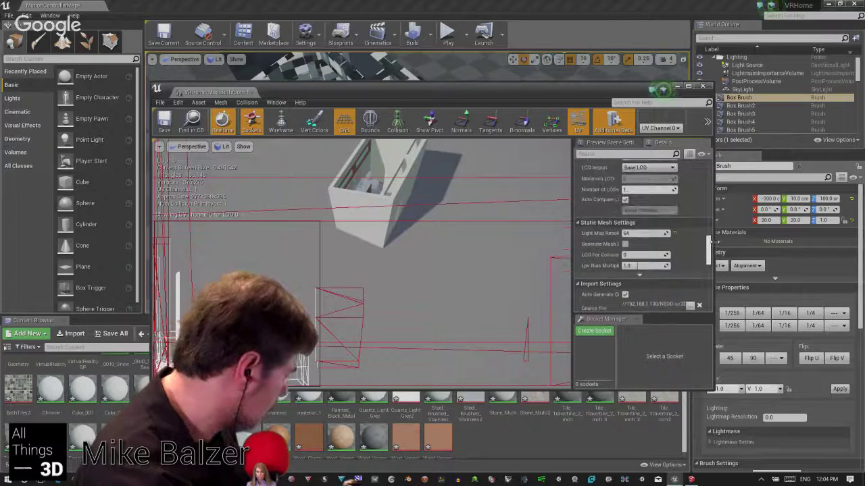
{"action": "left_click", "coordinate": [635, 233]}
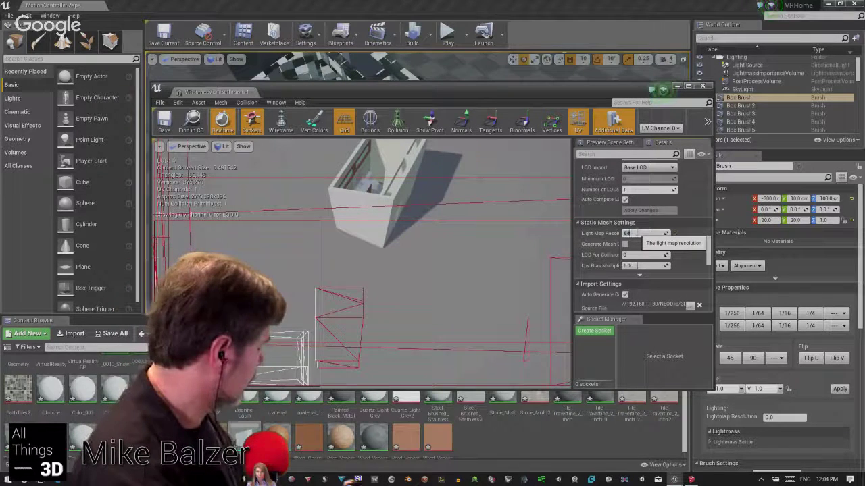
{"action": "type", "text": "128"}
{"action": "key", "text": "Return"}
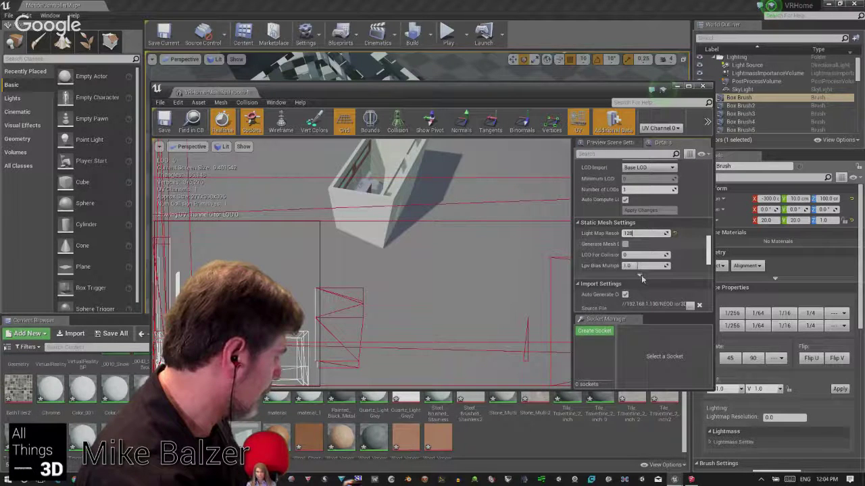
- Maximize the mesh editor and reveal the advanced Static Mesh Settings for the bathroom mesh
{"action": "scroll", "coordinate": [642, 279], "scroll_direction": "down", "scroll_amount": 3}
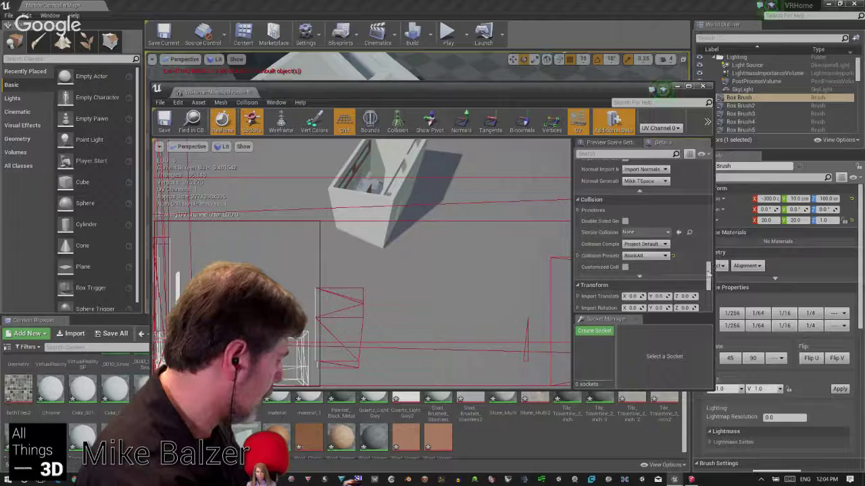
{"action": "scroll", "coordinate": [709, 267], "scroll_direction": "up", "scroll_amount": 3}
{"action": "scroll", "coordinate": [709, 267], "scroll_direction": "down", "scroll_amount": 3}
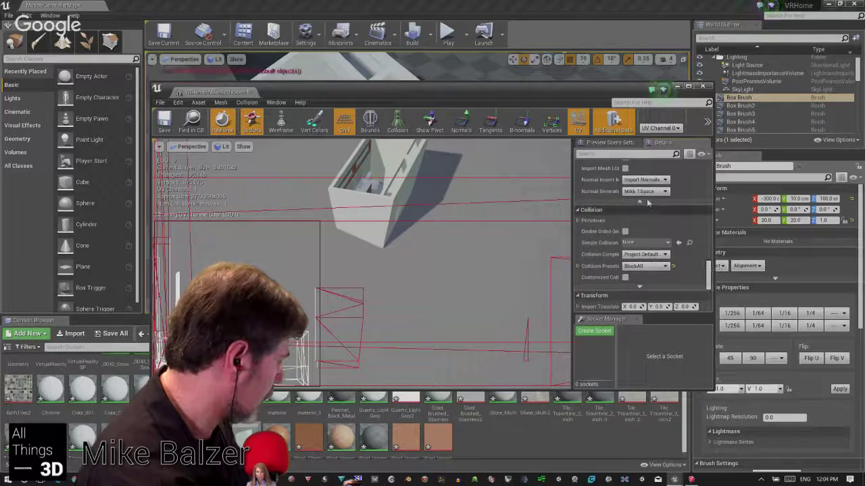
{"action": "mouse_move", "coordinate": [710, 276]}
{"action": "left_mouse_down"}
{"action": "mouse_move", "coordinate": [714, 261]}
{"action": "mouse_move", "coordinate": [709, 301]}
{"action": "mouse_move", "coordinate": [712, 274]}
{"action": "left_mouse_up"}
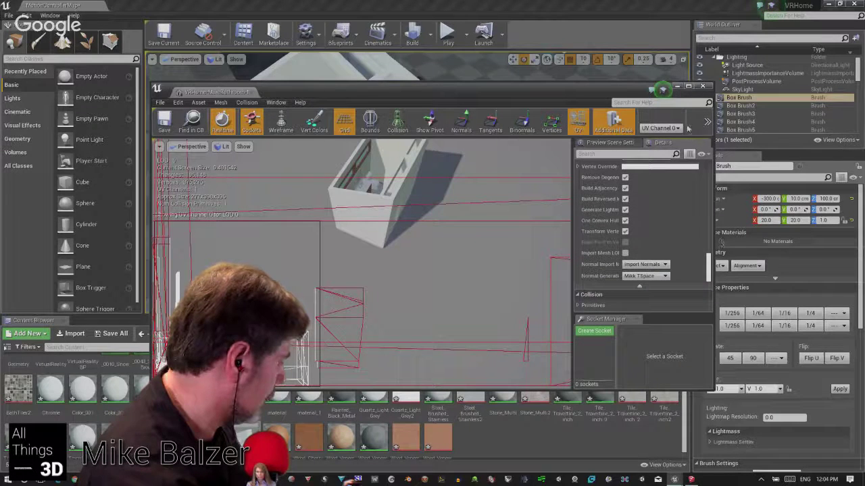
{"action": "left_click", "coordinate": [687, 88]}
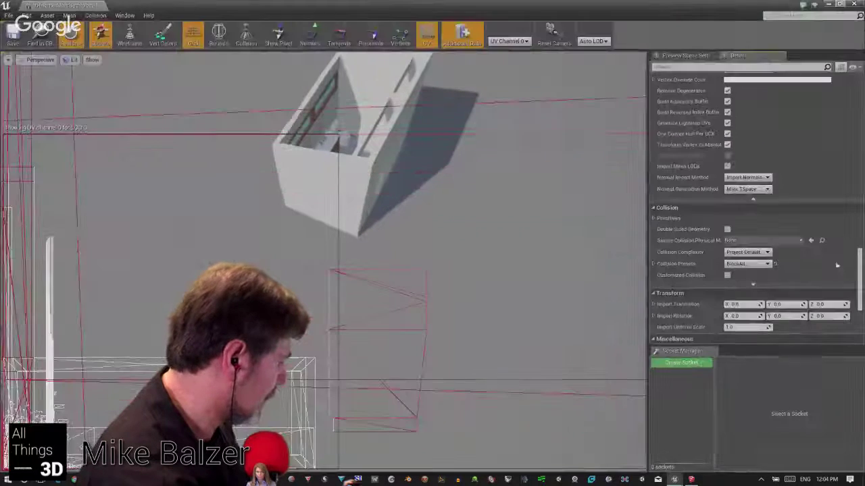
{"action": "left_click_drag", "start_coordinate": [856, 279], "coordinate": [862, 248]}
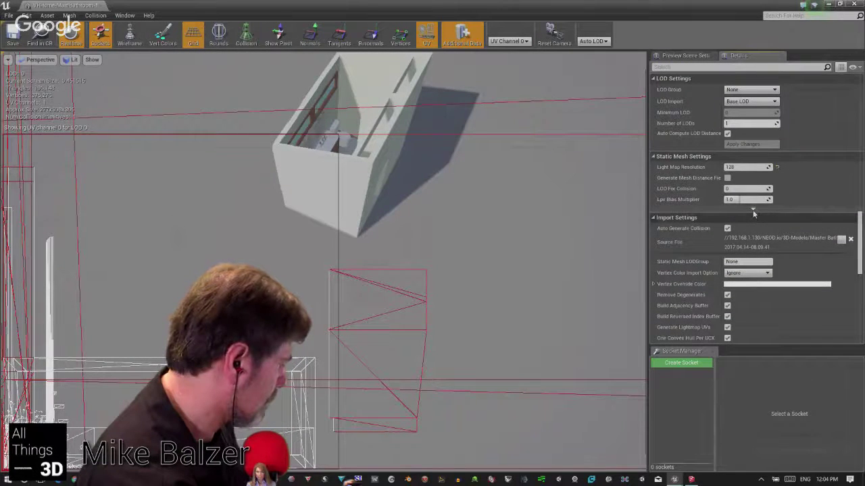
{"action": "left_click", "coordinate": [752, 209]}
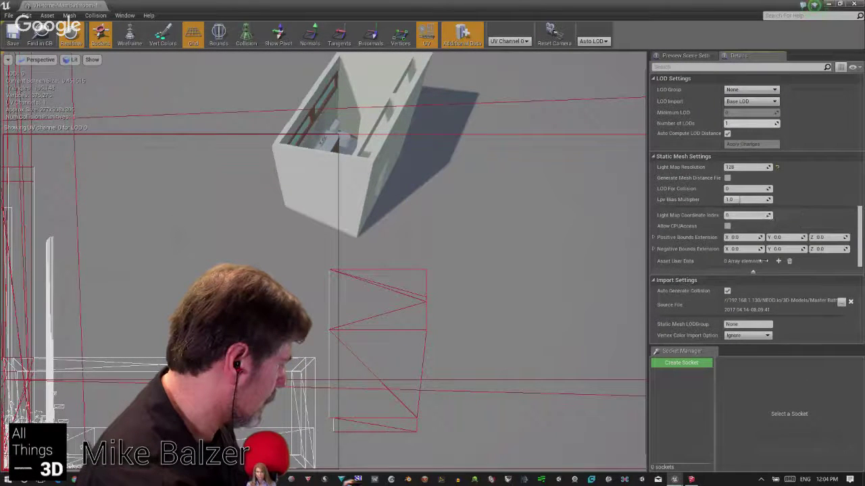
- Examine the mesh's material sections, LOD options and light map settings, including the Light Map Coordinate Index
{"action": "left_click_drag", "start_coordinate": [860, 269], "coordinate": [862, 216]}
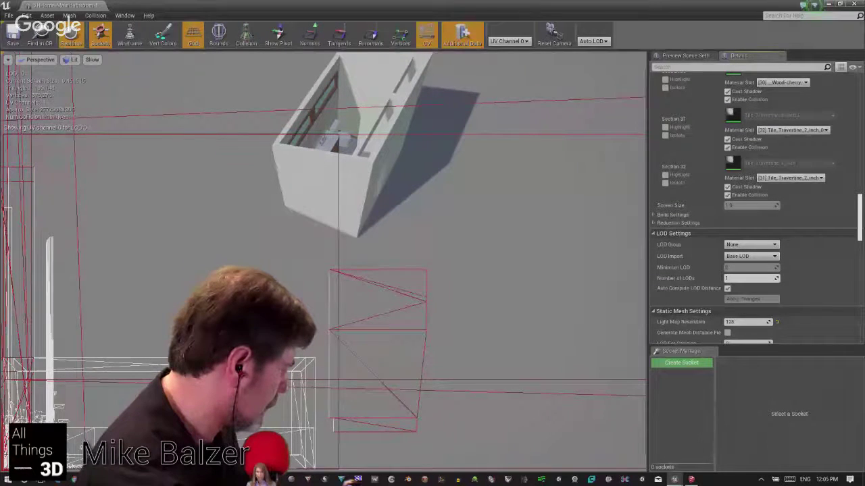
{"action": "scroll", "coordinate": [753, 203], "scroll_direction": "down", "scroll_amount": 3}
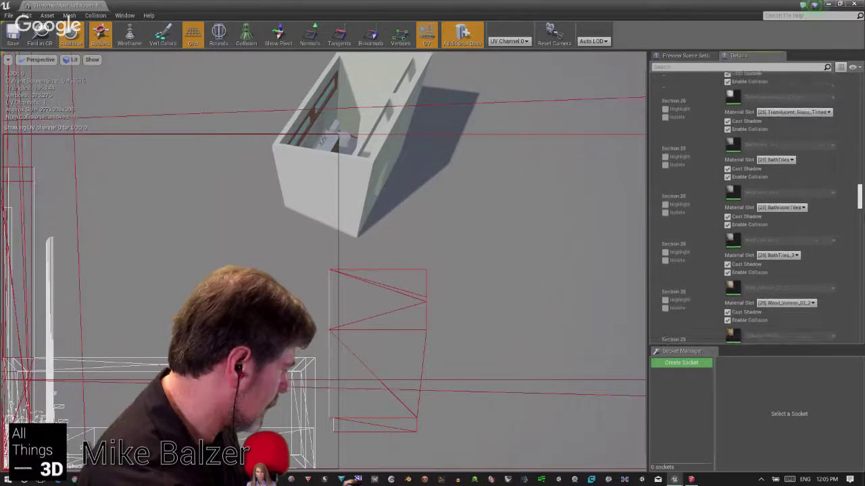
{"action": "scroll", "coordinate": [753, 202], "scroll_direction": "down", "scroll_amount": 3}
{"action": "scroll", "coordinate": [753, 203], "scroll_direction": "down", "scroll_amount": 1}
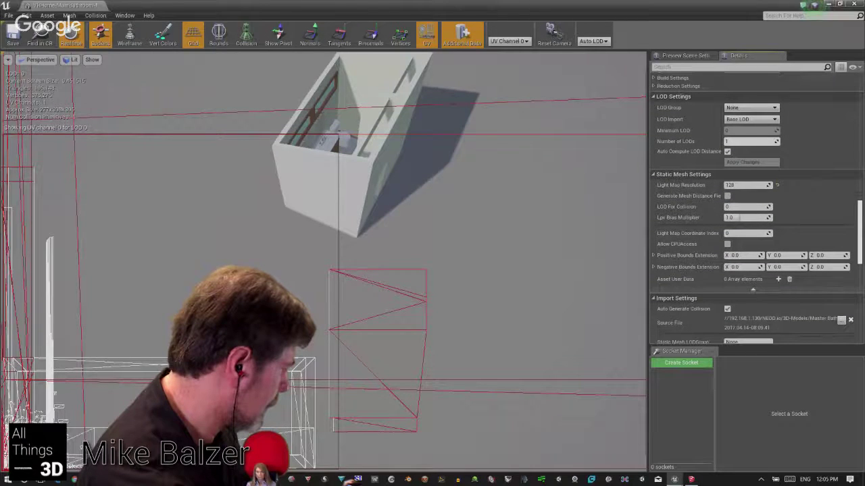
{"action": "scroll", "coordinate": [746, 267], "scroll_direction": "down", "scroll_amount": 1}
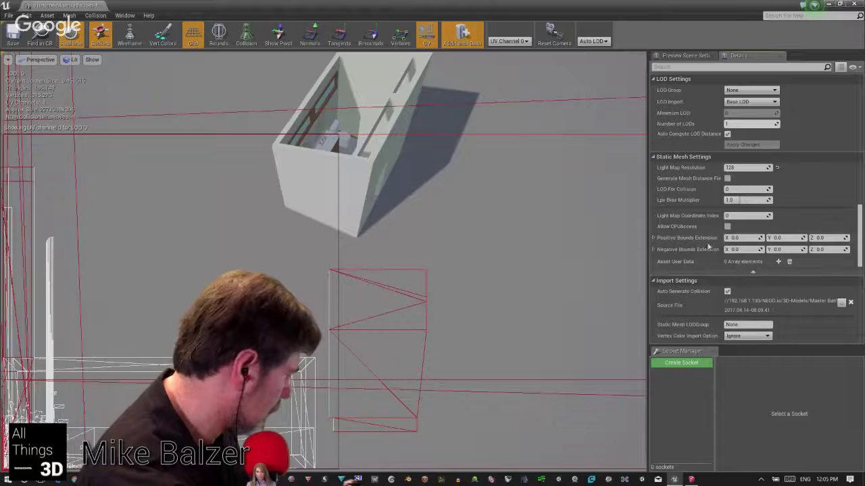
{"action": "scroll", "coordinate": [760, 201], "scroll_direction": "down", "scroll_amount": 1}
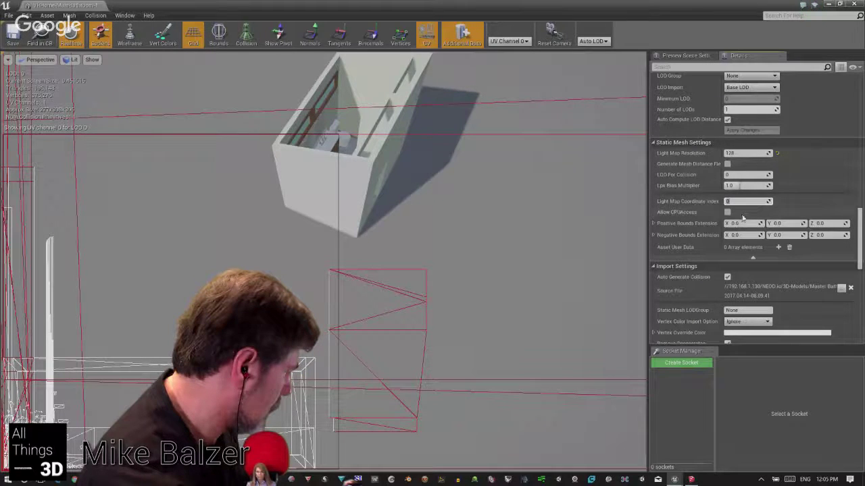
- Reveal the mesh's advanced Navigation settings and look through the collision, transform and mesh options around them
{"action": "left_click_drag", "start_coordinate": [859, 229], "coordinate": [858, 294]}
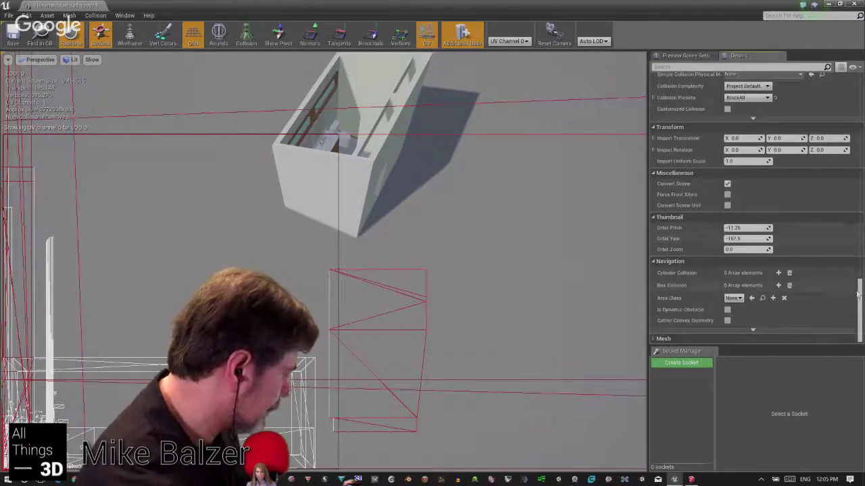
{"action": "left_click", "coordinate": [753, 330]}
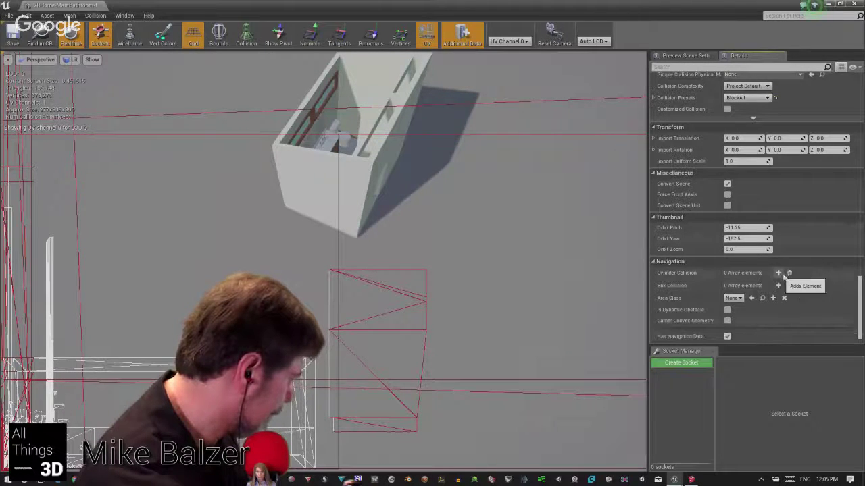
{"action": "scroll", "coordinate": [846, 338], "scroll_direction": "down", "scroll_amount": 1}
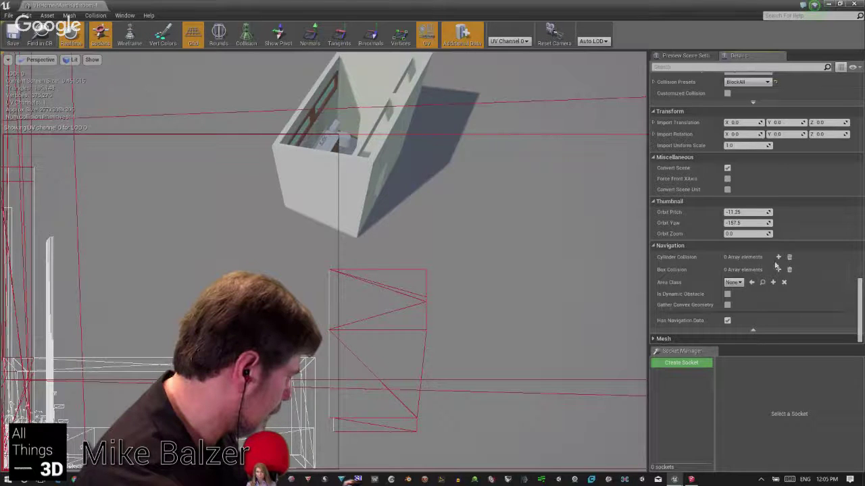
{"action": "scroll", "coordinate": [774, 304], "scroll_direction": "down", "scroll_amount": 1}
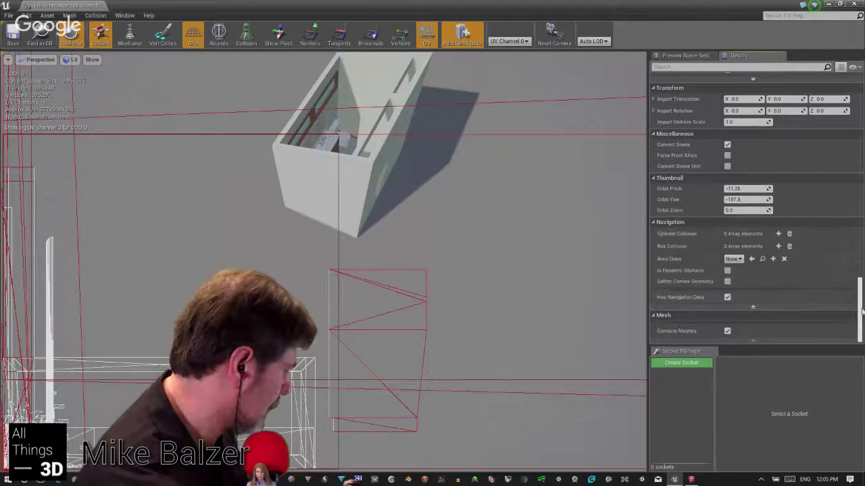
- Return to the Static Mesh Settings and review the Light Map Resolution and Lpv Bias Multiplier
{"action": "left_click_drag", "start_coordinate": [860, 312], "coordinate": [860, 234]}
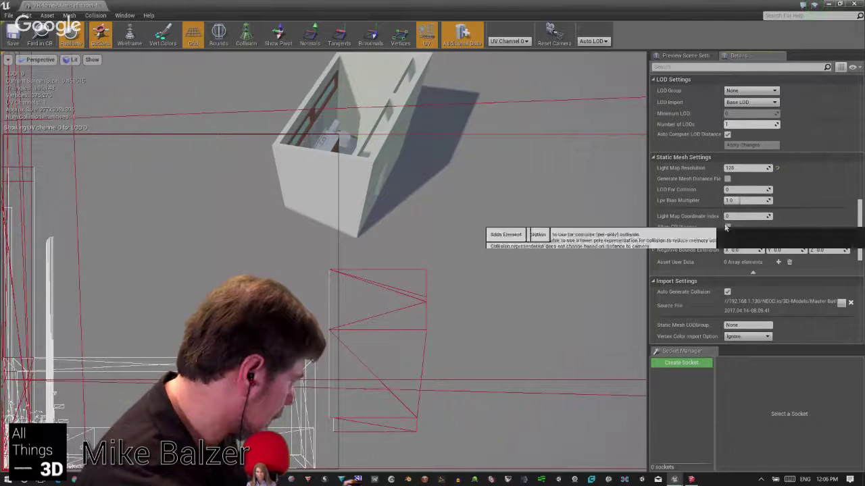
{"action": "left_click", "coordinate": [751, 169]}
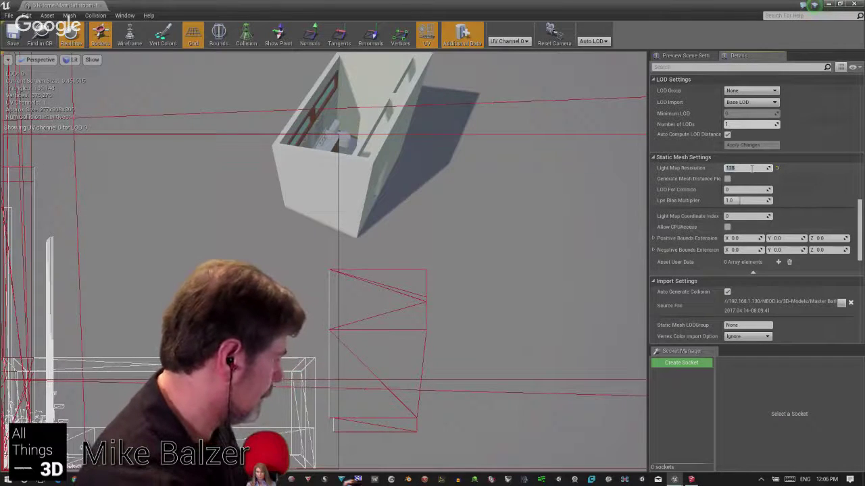
{"action": "scroll", "coordinate": [743, 324], "scroll_direction": "down", "scroll_amount": 1}
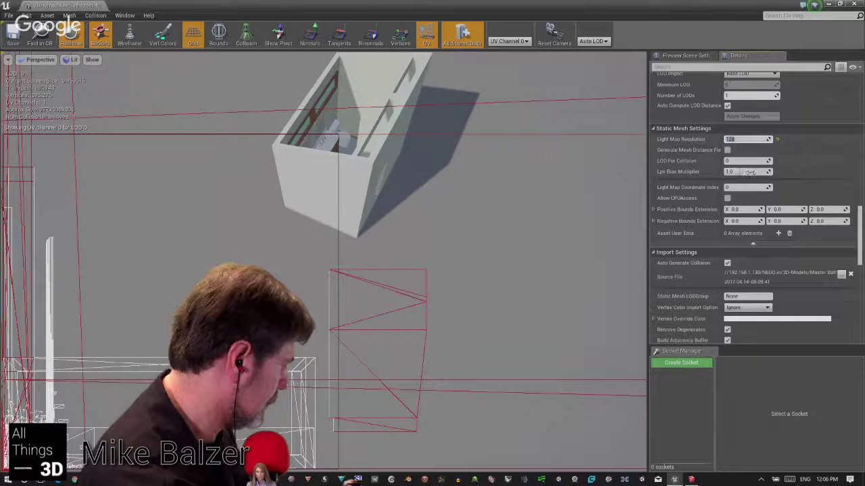
{"action": "left_click", "coordinate": [734, 171]}
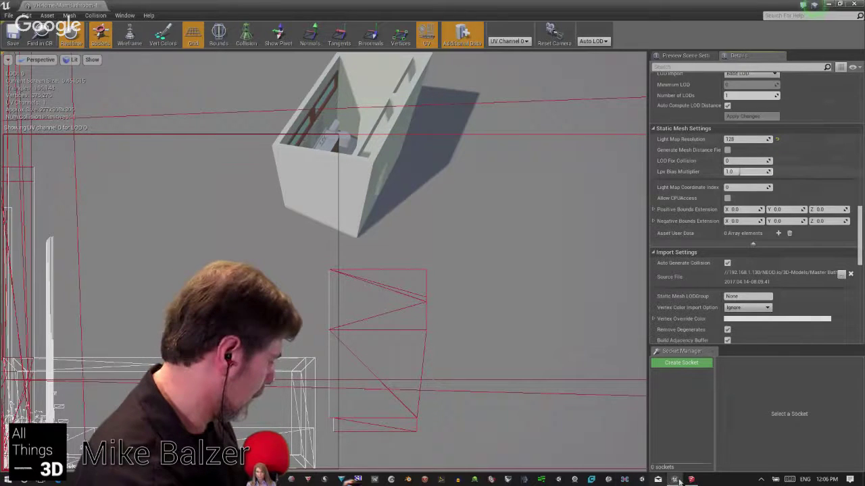
{"action": "mouse_move", "coordinate": [674, 480]}
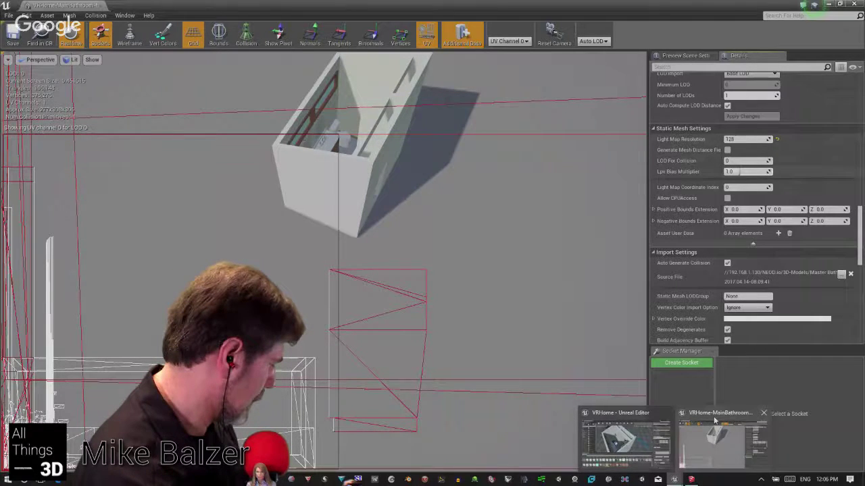
{"action": "left_click", "coordinate": [682, 467]}
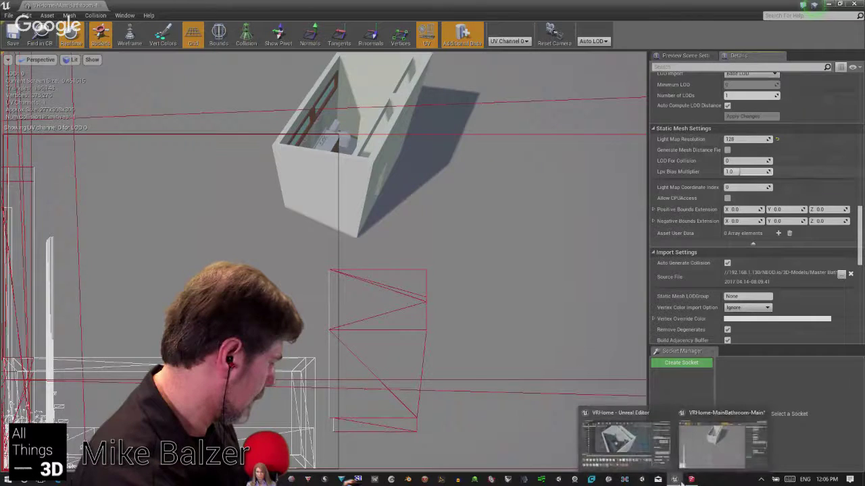
{"action": "right_click", "coordinate": [690, 479]}
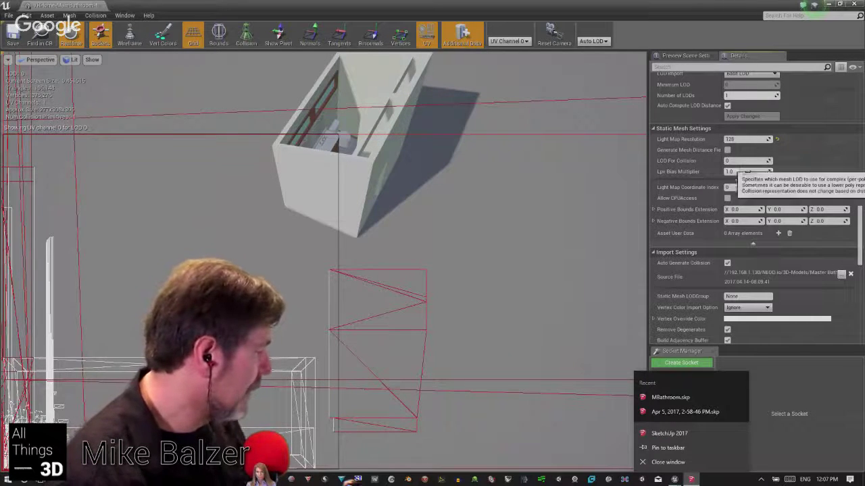
- Set the mesh's Lpv Bias Multiplier to about 1.52 and check the preview scene's rendering and lighting settings
{"action": "left_click", "coordinate": [747, 161]}
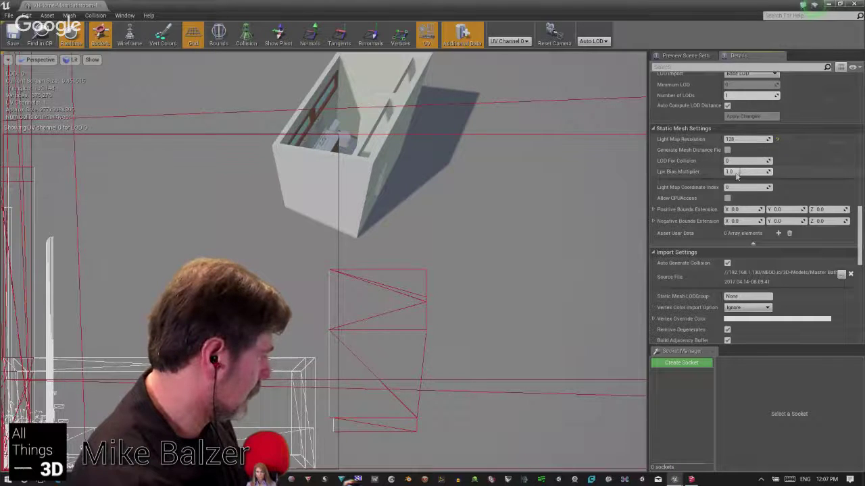
{"action": "left_click", "coordinate": [740, 115]}
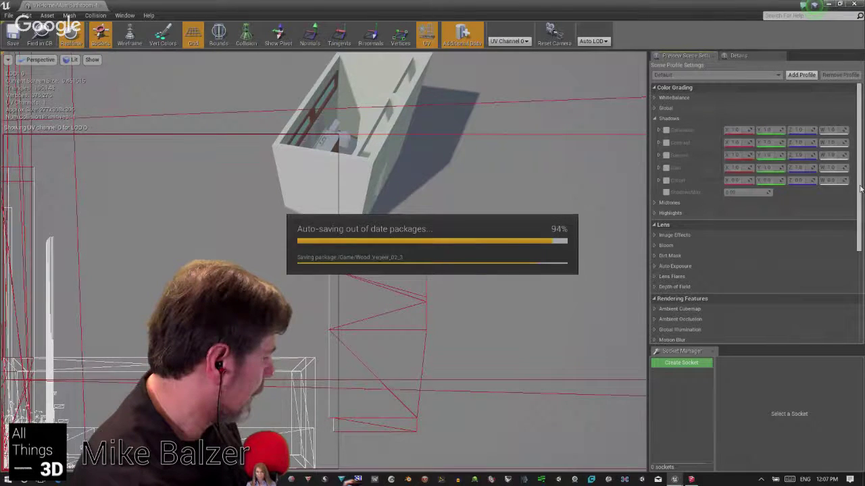
{"action": "left_click_drag", "start_coordinate": [859, 187], "coordinate": [859, 335]}
{"action": "scroll", "coordinate": [859, 335], "scroll_direction": "up", "scroll_amount": 2}
{"action": "scroll", "coordinate": [859, 335], "scroll_direction": "down", "scroll_amount": 2}
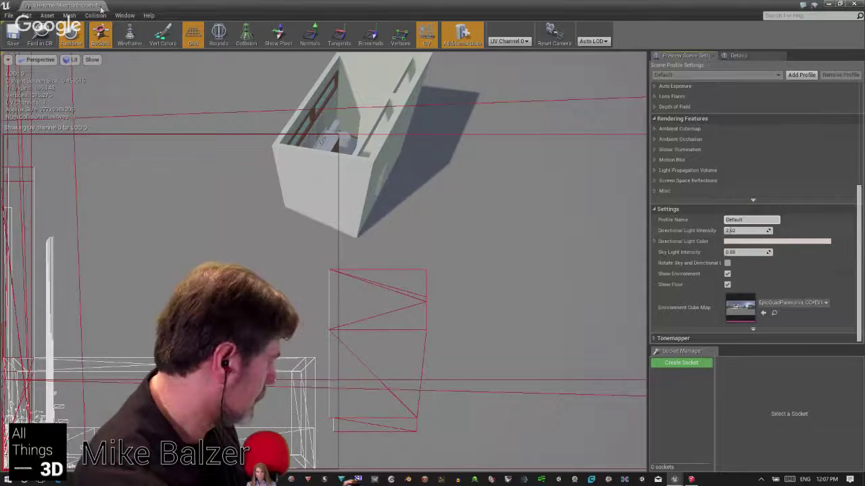
- Go back to the mesh details and review its material sections, static mesh, import, collision and navigation settings
{"action": "left_click", "coordinate": [763, 56]}
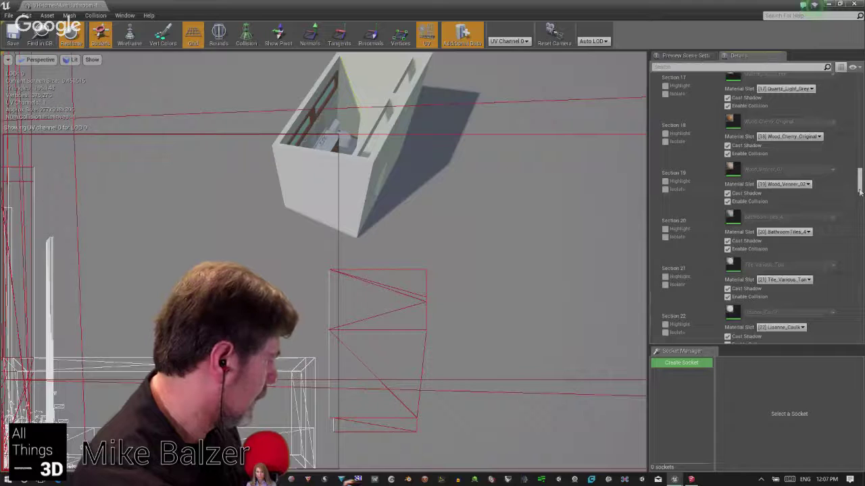
{"action": "scroll", "coordinate": [859, 189], "scroll_direction": "down", "scroll_amount": 5}
{"action": "scroll", "coordinate": [859, 196], "scroll_direction": "down", "scroll_amount": 5}
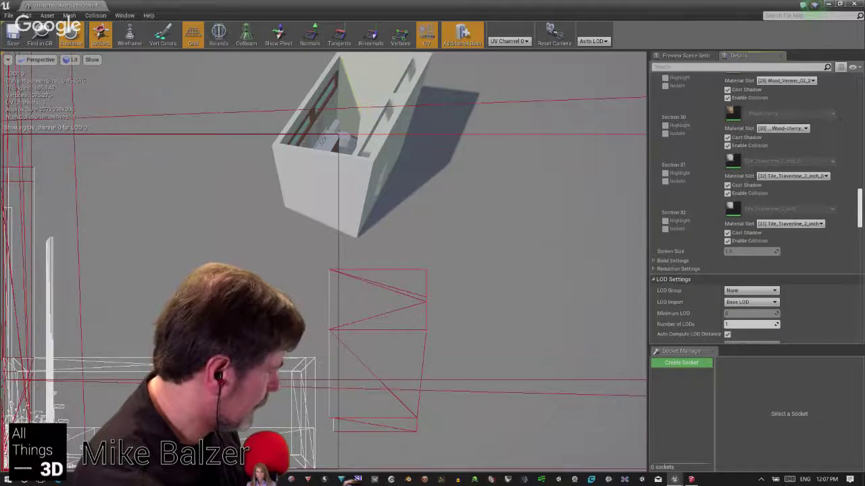
{"action": "scroll", "coordinate": [757, 208], "scroll_direction": "down", "scroll_amount": 6}
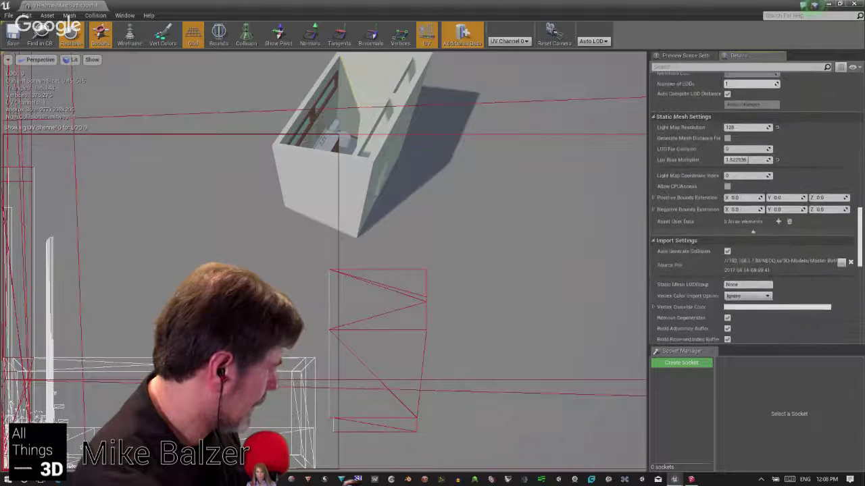
{"action": "scroll", "coordinate": [753, 206], "scroll_direction": "down", "scroll_amount": 1}
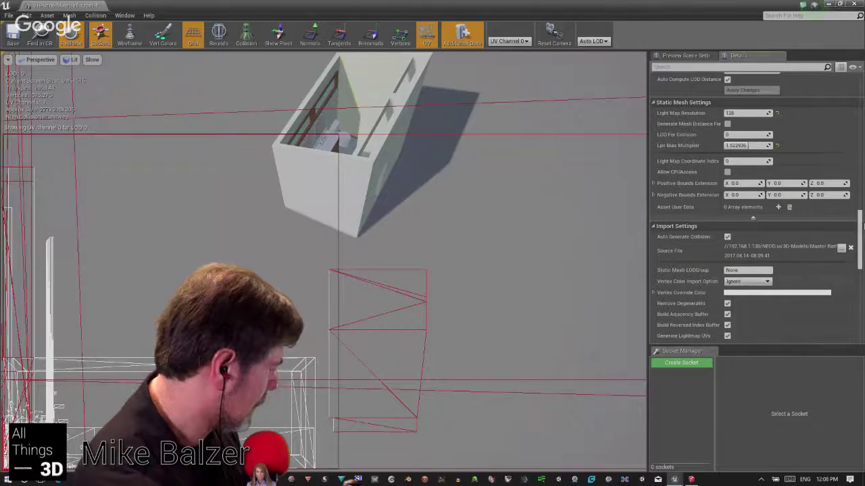
{"action": "scroll", "coordinate": [741, 329], "scroll_direction": "down", "scroll_amount": 10}
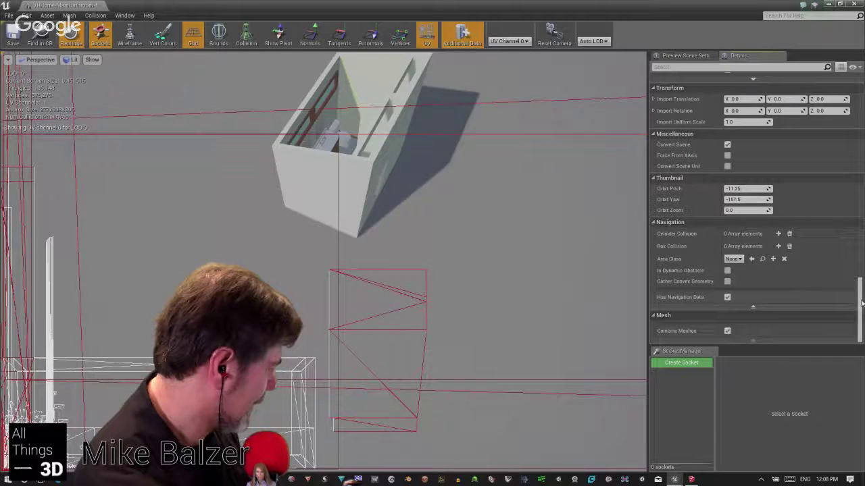
{"action": "scroll", "coordinate": [858, 300], "scroll_direction": "up", "scroll_amount": 8}
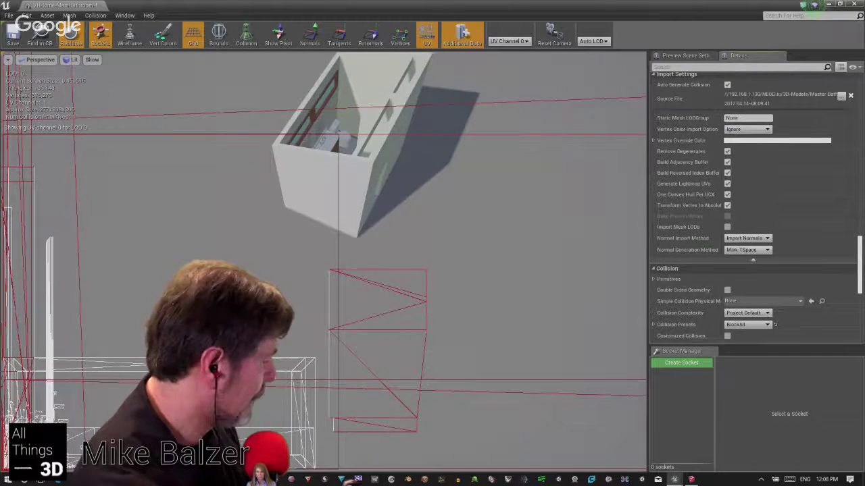
{"action": "scroll", "coordinate": [750, 203], "scroll_direction": "up", "scroll_amount": 3}
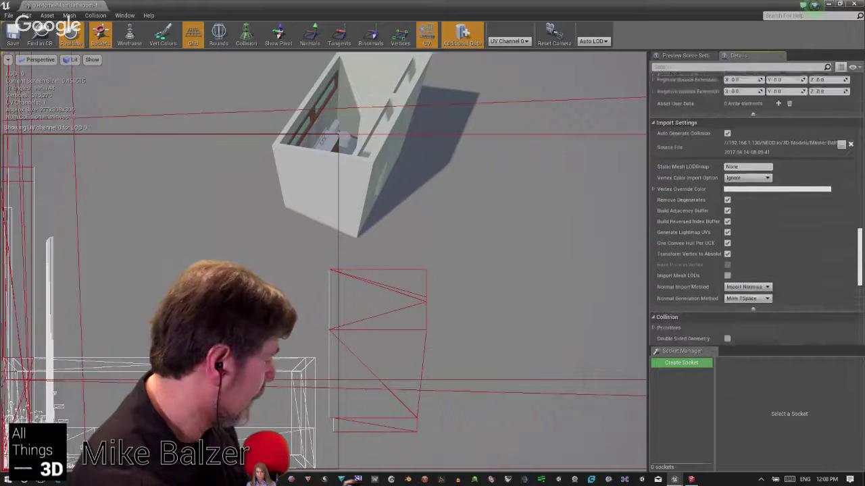
{"action": "scroll", "coordinate": [750, 202], "scroll_direction": "up", "scroll_amount": 1}
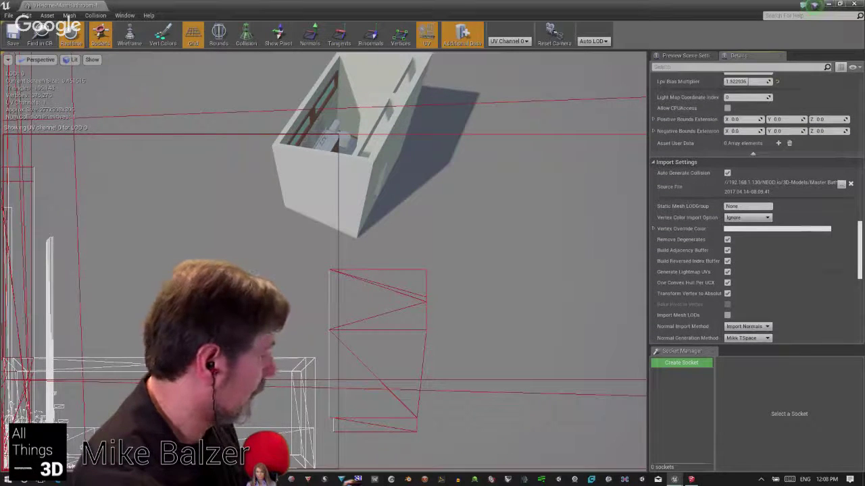
{"action": "scroll", "coordinate": [750, 203], "scroll_direction": "up", "scroll_amount": 6}
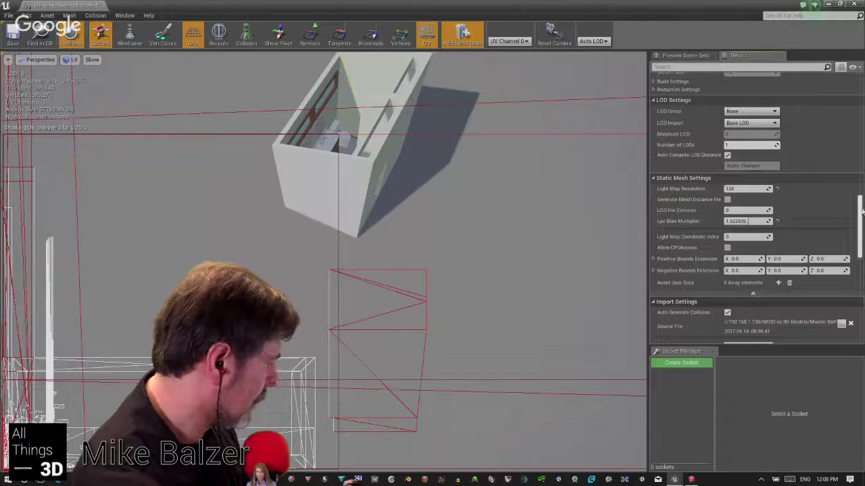
{"action": "scroll", "coordinate": [861, 210], "scroll_direction": "up", "scroll_amount": 8}
{"action": "scroll", "coordinate": [862, 211], "scroll_direction": "down", "scroll_amount": 8}
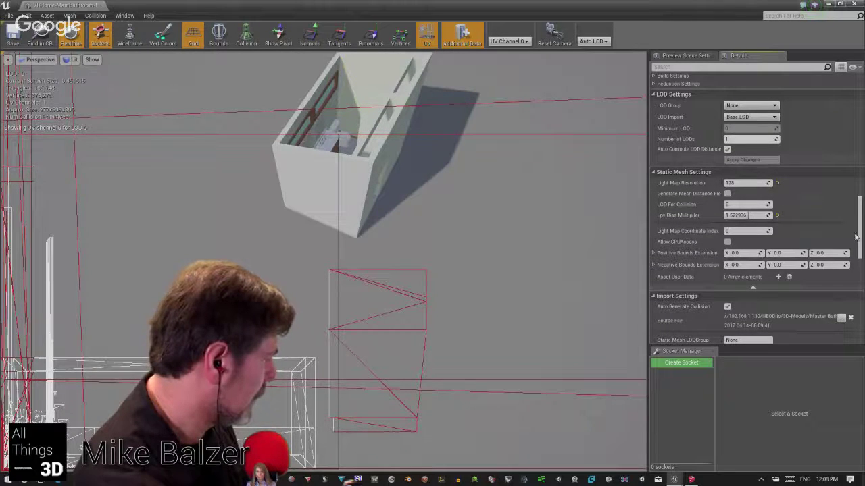
- Highlight and isolate Section 0 of the mesh's LOD0 to view that part alone, and bring the whole mesh back
{"action": "left_click_drag", "start_coordinate": [862, 234], "coordinate": [861, 243]}
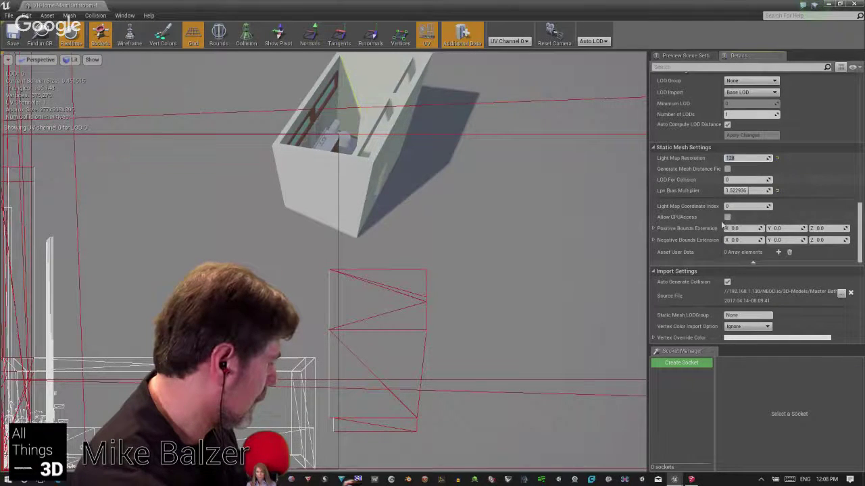
{"action": "left_click_drag", "start_coordinate": [859, 230], "coordinate": [860, 81]}
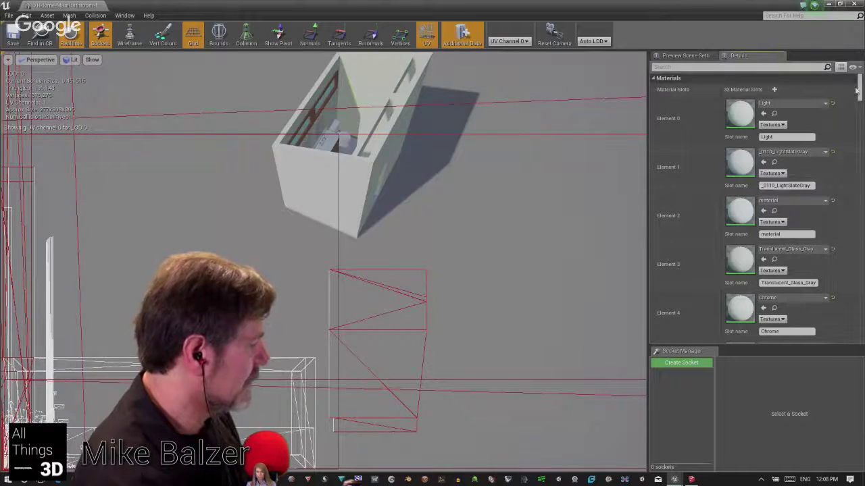
{"action": "left_click_drag", "start_coordinate": [858, 90], "coordinate": [863, 99]}
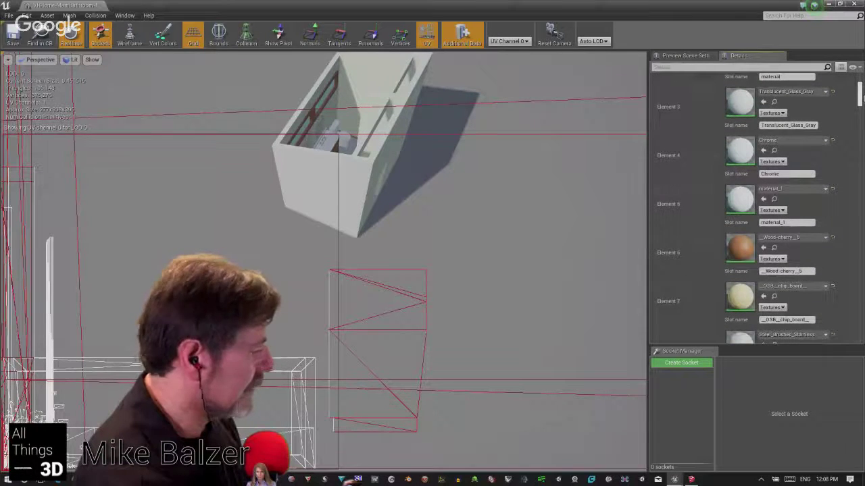
{"action": "left_click_drag", "start_coordinate": [861, 97], "coordinate": [862, 147]}
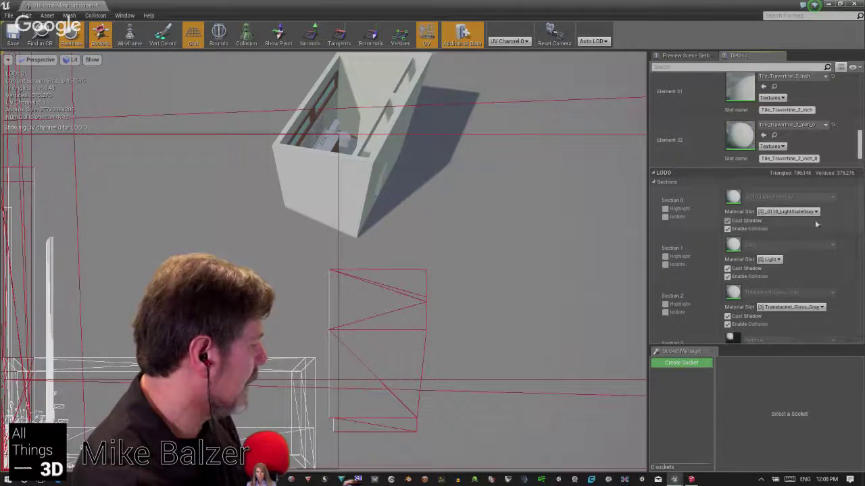
{"action": "scroll", "coordinate": [668, 214], "scroll_direction": "down", "scroll_amount": 1}
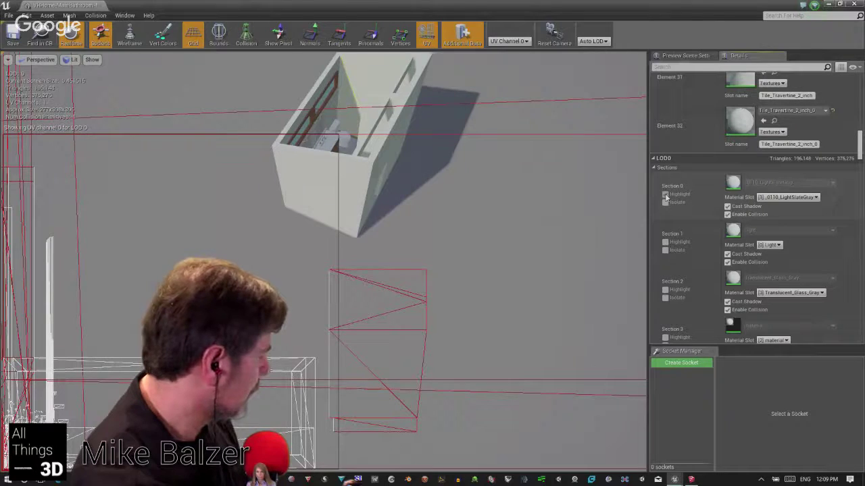
{"action": "left_click", "coordinate": [665, 195]}
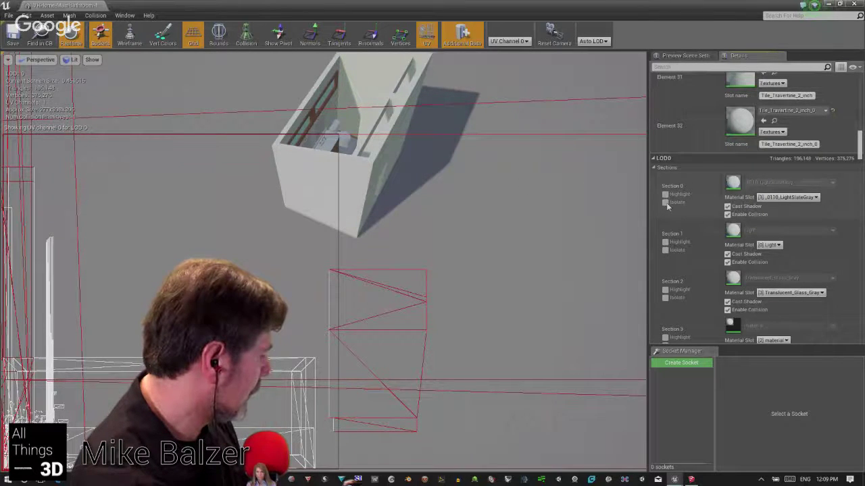
{"action": "left_click", "coordinate": [666, 204]}
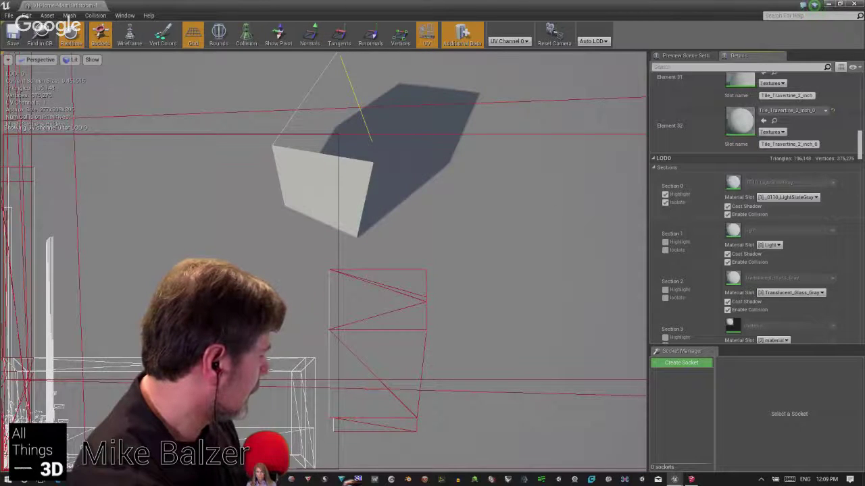
{"action": "left_click_drag", "start_coordinate": [436, 177], "coordinate": [444, 179]}
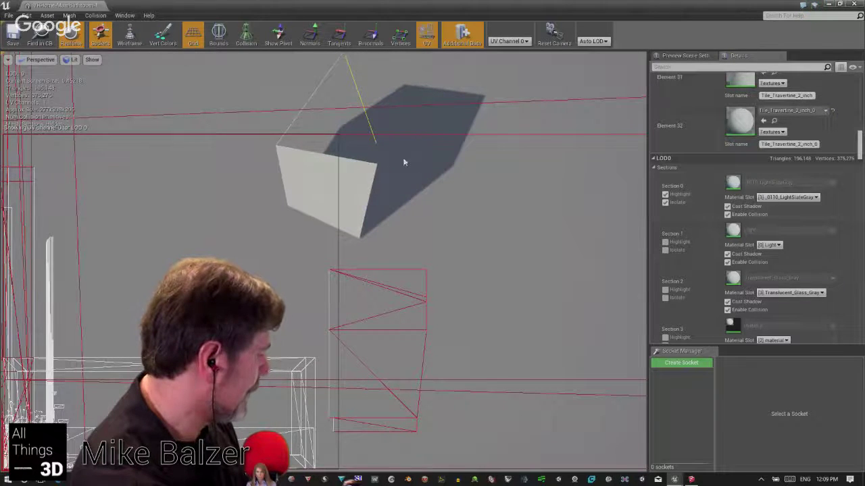
{"action": "left_click", "coordinate": [664, 203]}
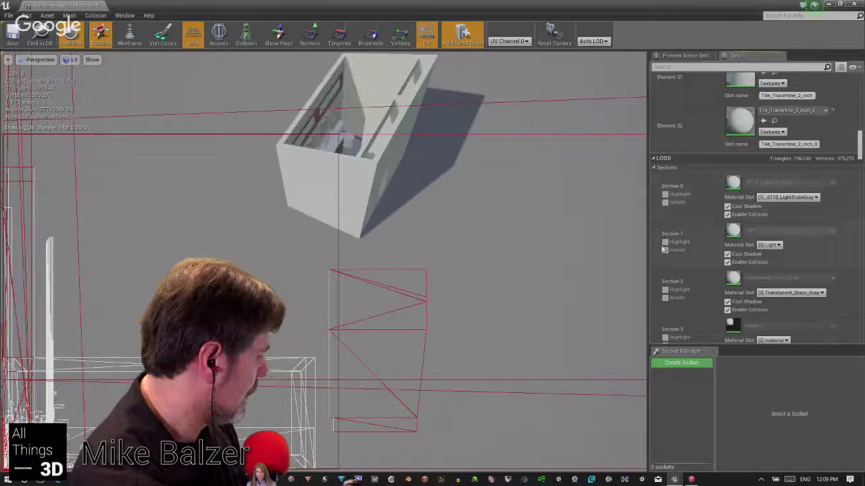
- Highlight and isolate Section 1, which uses the Light material slot, and hide the UV overlay to inspect the walls
{"action": "left_click", "coordinate": [665, 242]}
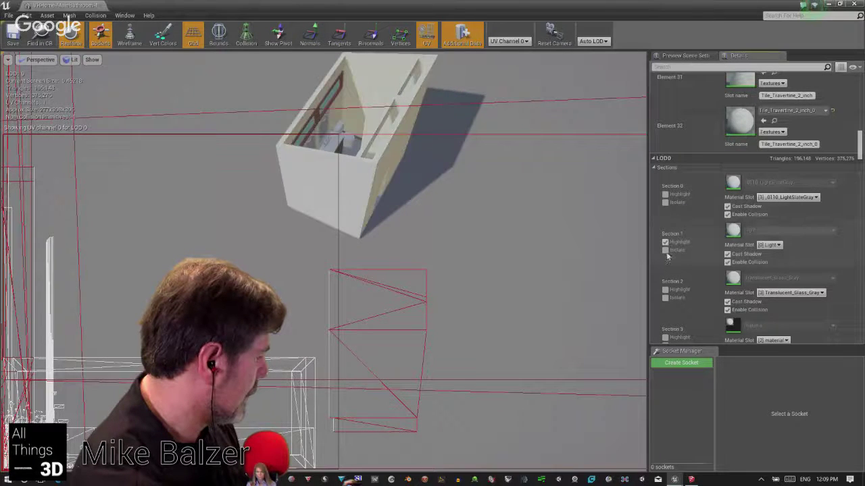
{"action": "left_click", "coordinate": [676, 251]}
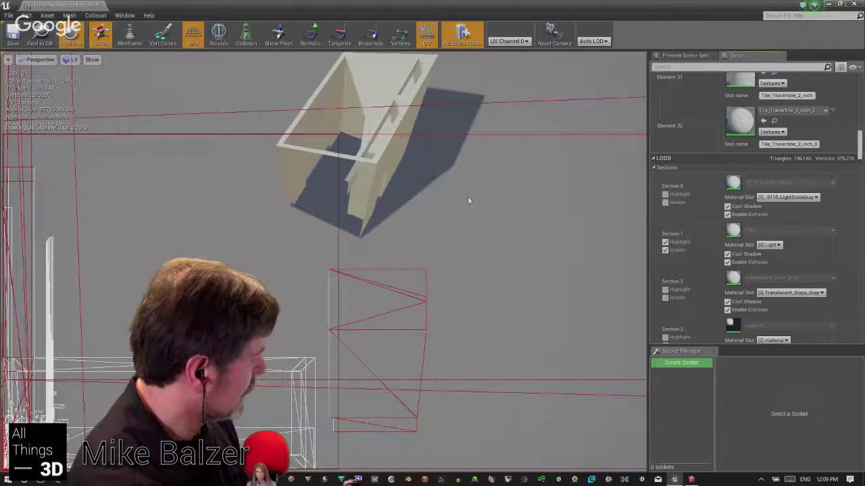
{"action": "left_click_drag", "start_coordinate": [468, 198], "coordinate": [474, 294]}
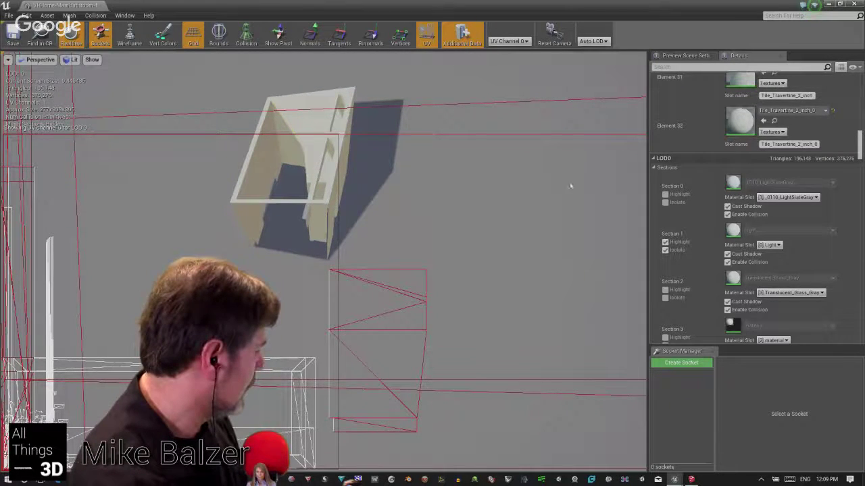
{"action": "left_click", "coordinate": [426, 34]}
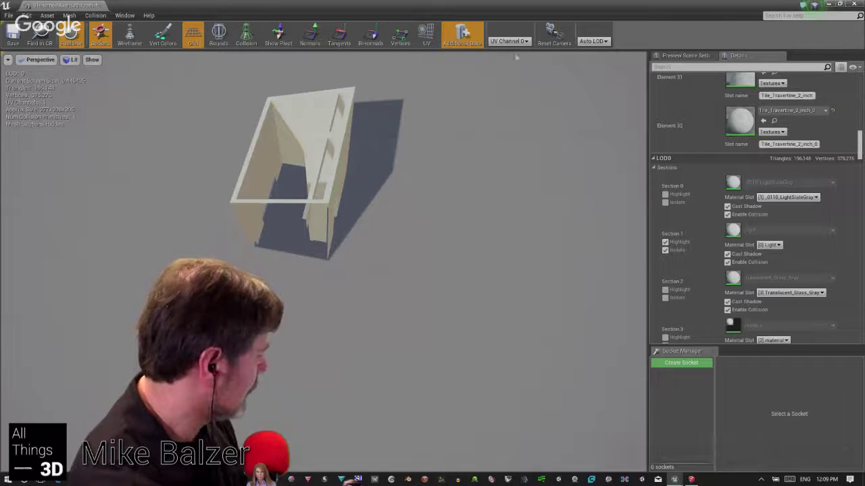
{"action": "left_click_drag", "start_coordinate": [405, 284], "coordinate": [486, 284]}
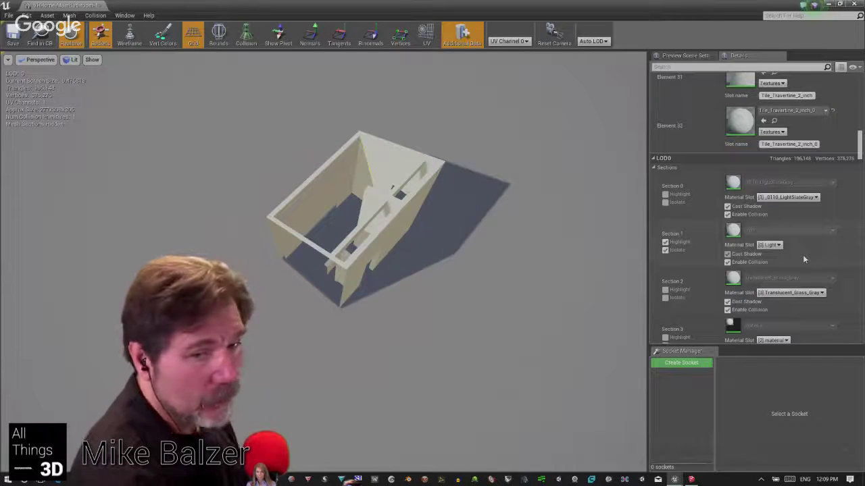
{"action": "mouse_move", "coordinate": [404, 304]}
{"action": "left_mouse_down"}
{"action": "mouse_move", "coordinate": [460, 304]}
{"action": "mouse_move", "coordinate": [412, 304]}
{"action": "left_mouse_up"}
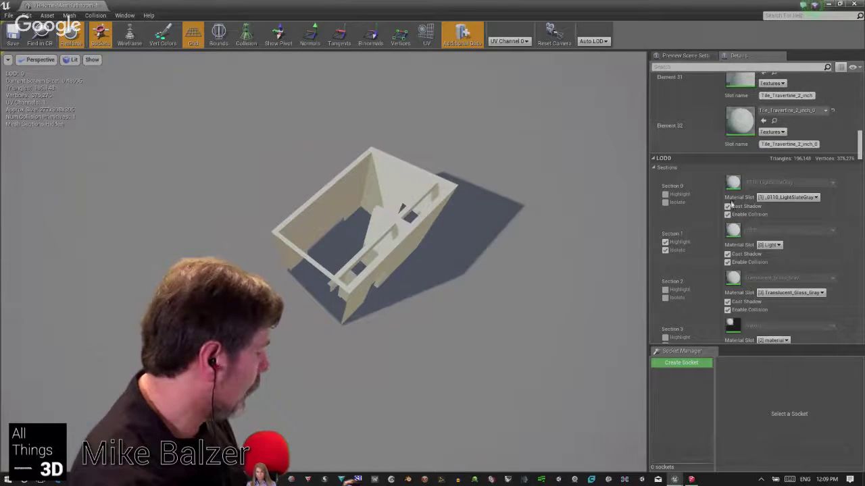
- Open the Wood_Cherry_Original material from the level editor and move its Texture Sample node to the input side of the main node
{"action": "left_click", "coordinate": [829, 6]}
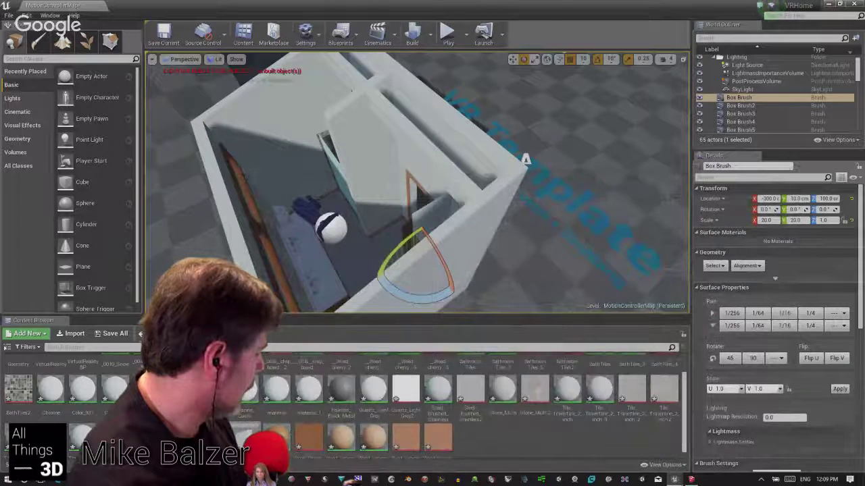
{"action": "double_click", "coordinate": [277, 438]}
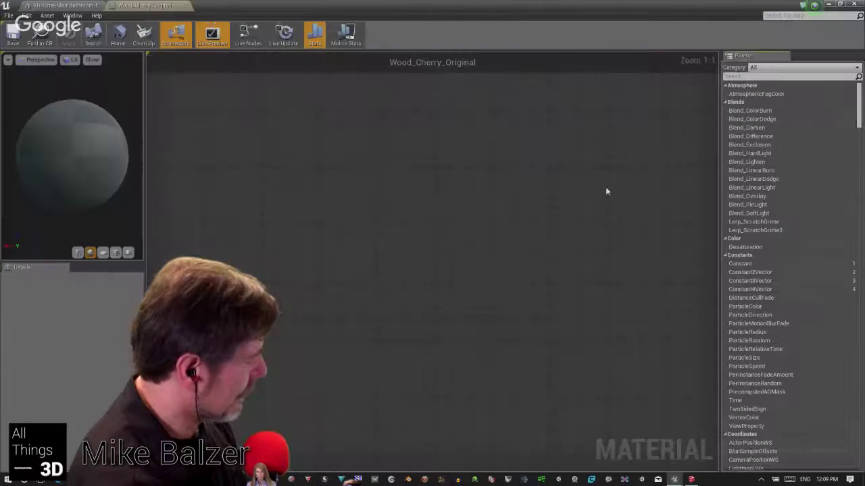
{"action": "scroll", "coordinate": [599, 212], "scroll_direction": "down", "scroll_amount": 6}
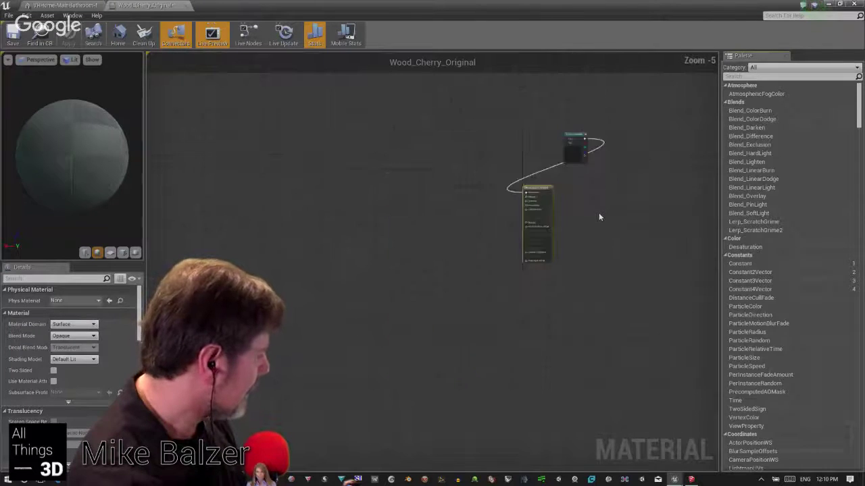
{"action": "scroll", "coordinate": [598, 214], "scroll_direction": "up", "scroll_amount": 4}
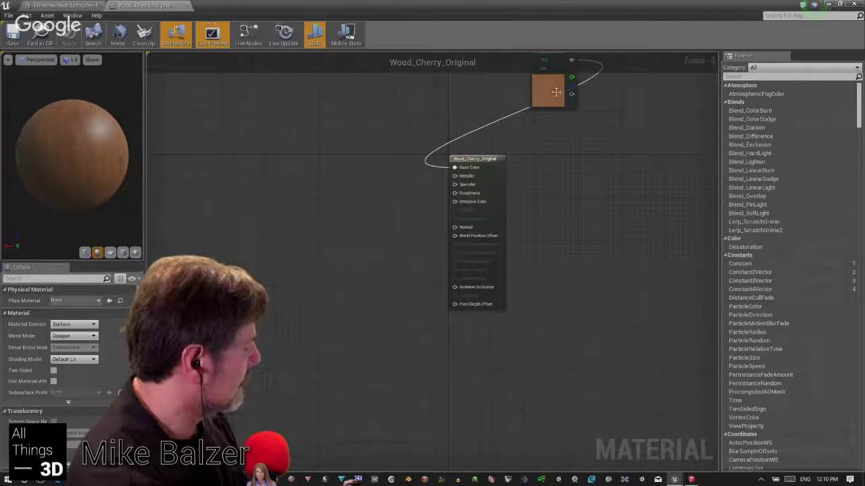
{"action": "left_click_drag", "start_coordinate": [552, 66], "coordinate": [329, 134]}
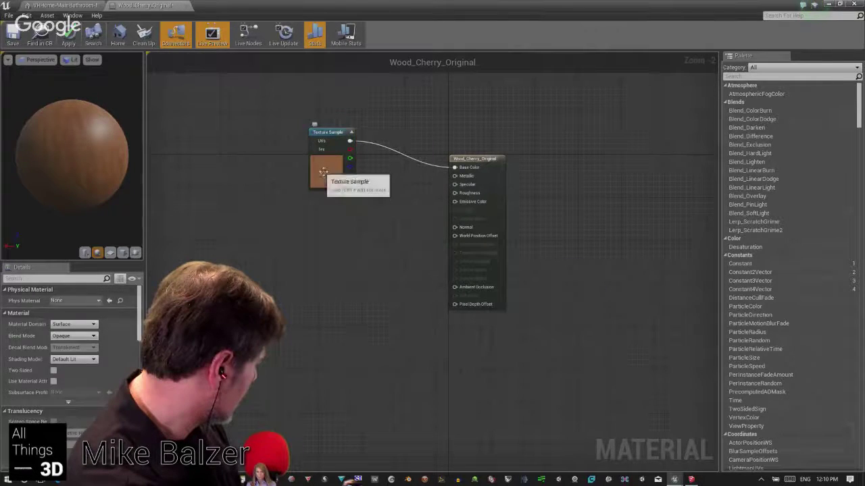
- Try the Translucent blend mode on the Wood_Cherry_Original material and close the material without applying the changes
{"action": "left_click", "coordinate": [452, 155]}
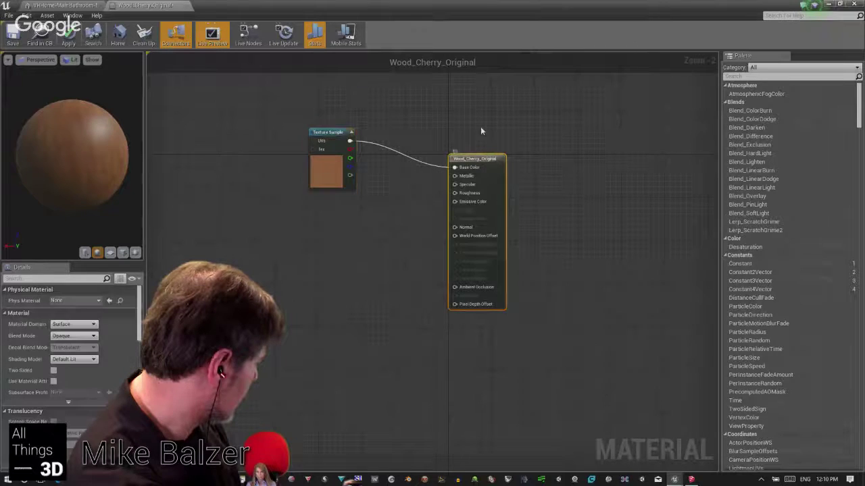
{"action": "left_click", "coordinate": [74, 336]}
{"action": "left_click", "coordinate": [68, 355]}
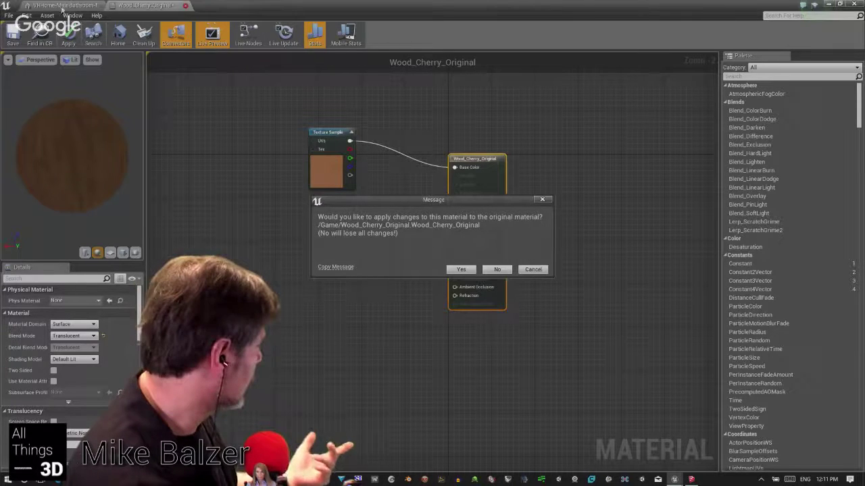
{"action": "left_click", "coordinate": [497, 269]}
{"action": "middle_click", "coordinate": [174, 5]}
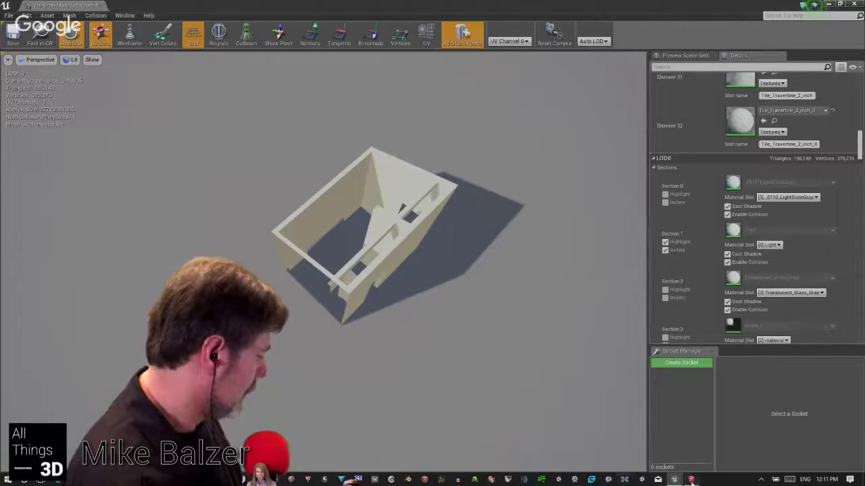
- Return to the bathroom mesh window, check its available UV channels, and review its material slots and LOD0 sections
{"action": "mouse_move", "coordinate": [674, 479]}
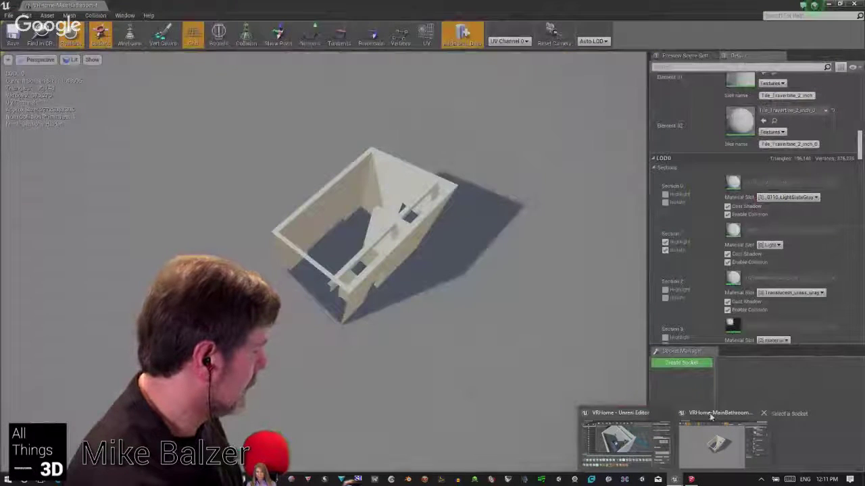
{"action": "left_click", "coordinate": [711, 416]}
{"action": "left_click_drag", "start_coordinate": [421, 237], "coordinate": [432, 262]}
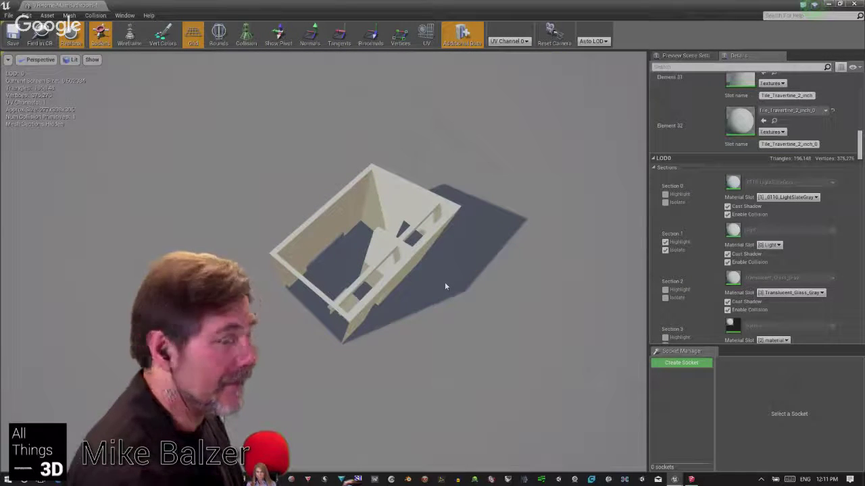
{"action": "left_click", "coordinate": [510, 41]}
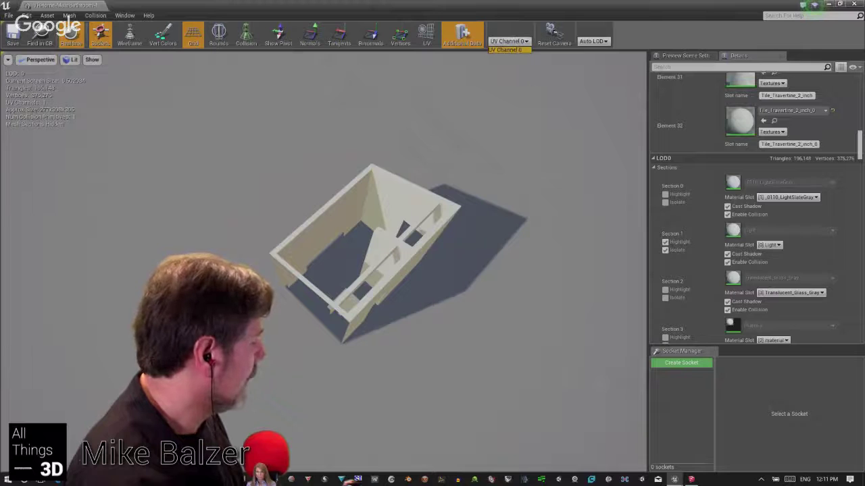
{"action": "left_click_drag", "start_coordinate": [552, 204], "coordinate": [517, 208]}
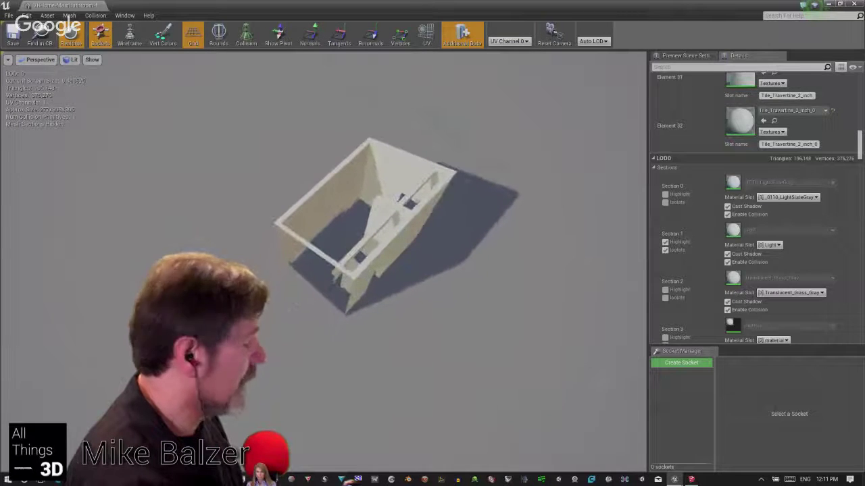
{"action": "scroll", "coordinate": [778, 234], "scroll_direction": "up", "scroll_amount": 5}
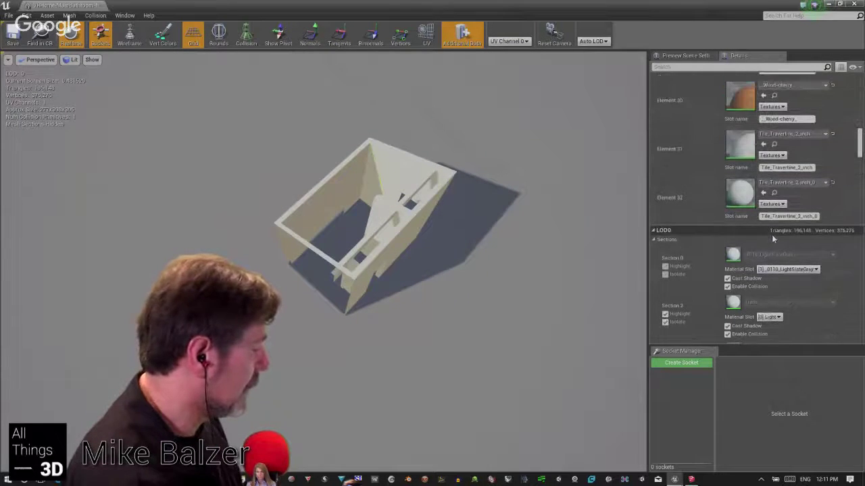
{"action": "scroll", "coordinate": [784, 230], "scroll_direction": "up", "scroll_amount": 4}
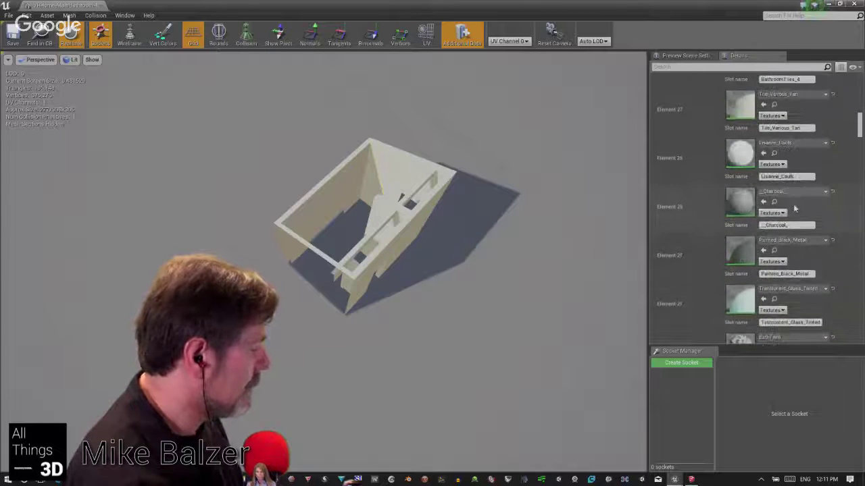
{"action": "scroll", "coordinate": [822, 221], "scroll_direction": "down", "scroll_amount": 6}
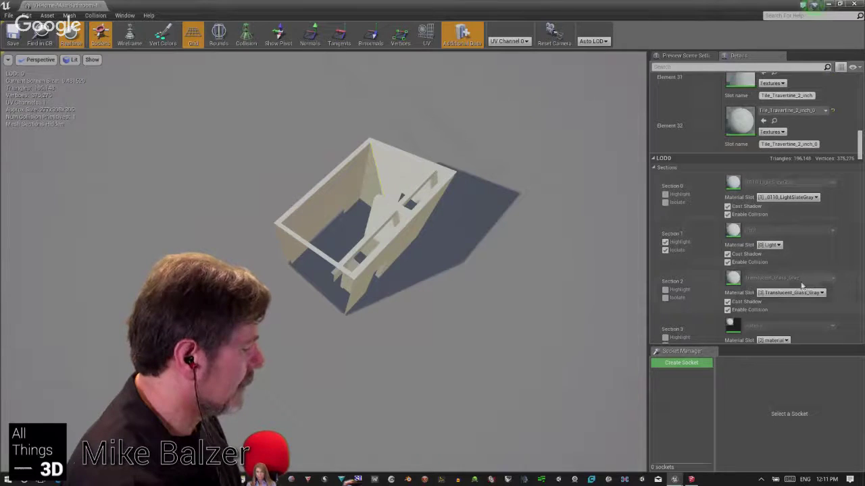
{"action": "scroll", "coordinate": [775, 292], "scroll_direction": "down", "scroll_amount": 3}
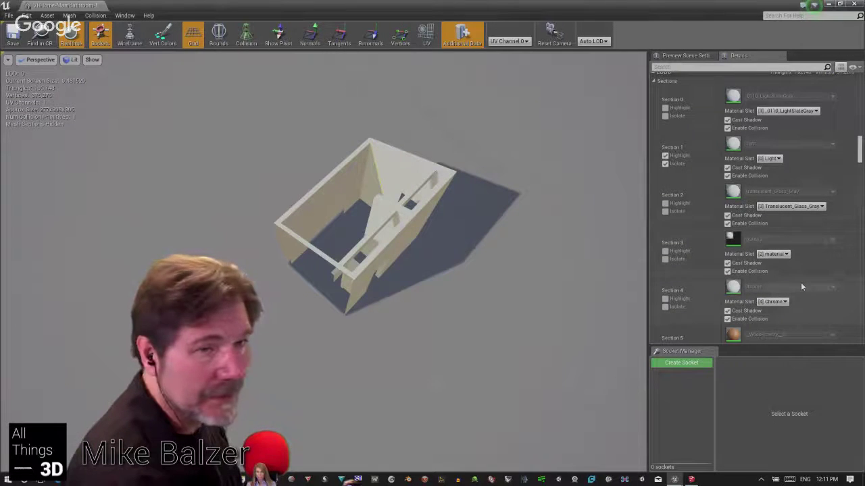